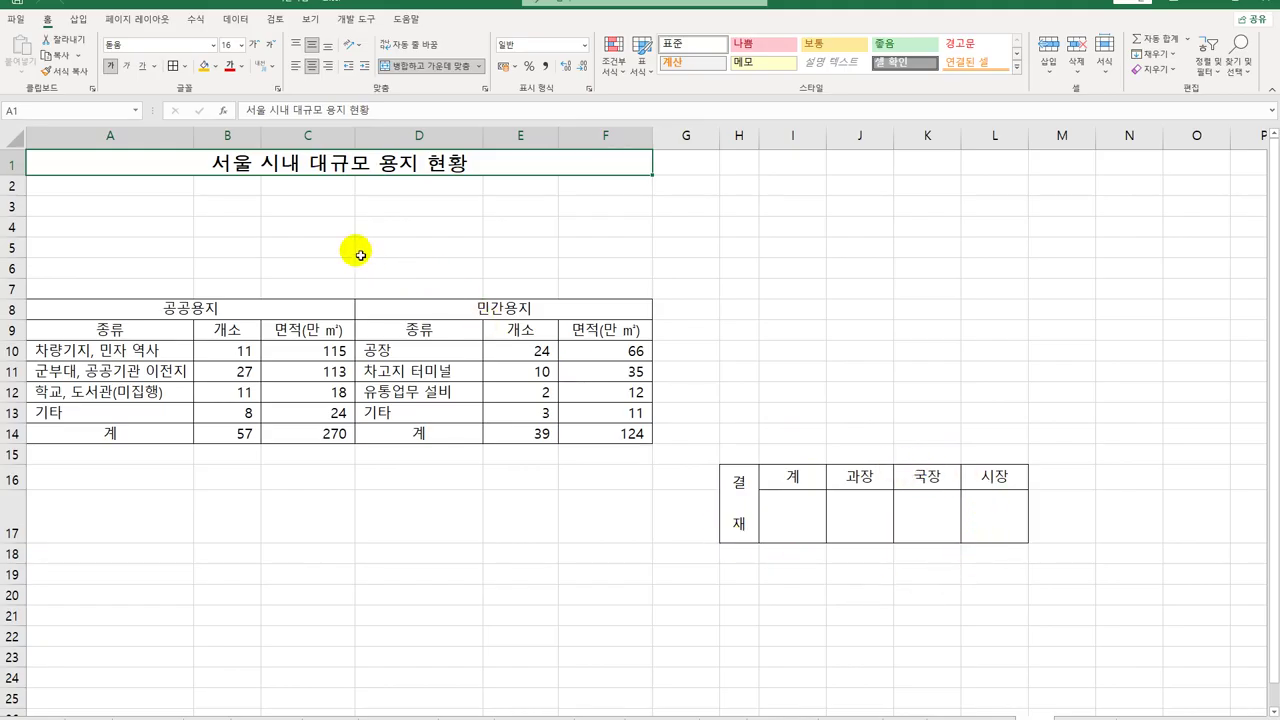
Try to draw all borders around the cells B3:F4 for an approval grid above the data table
click(312, 213)
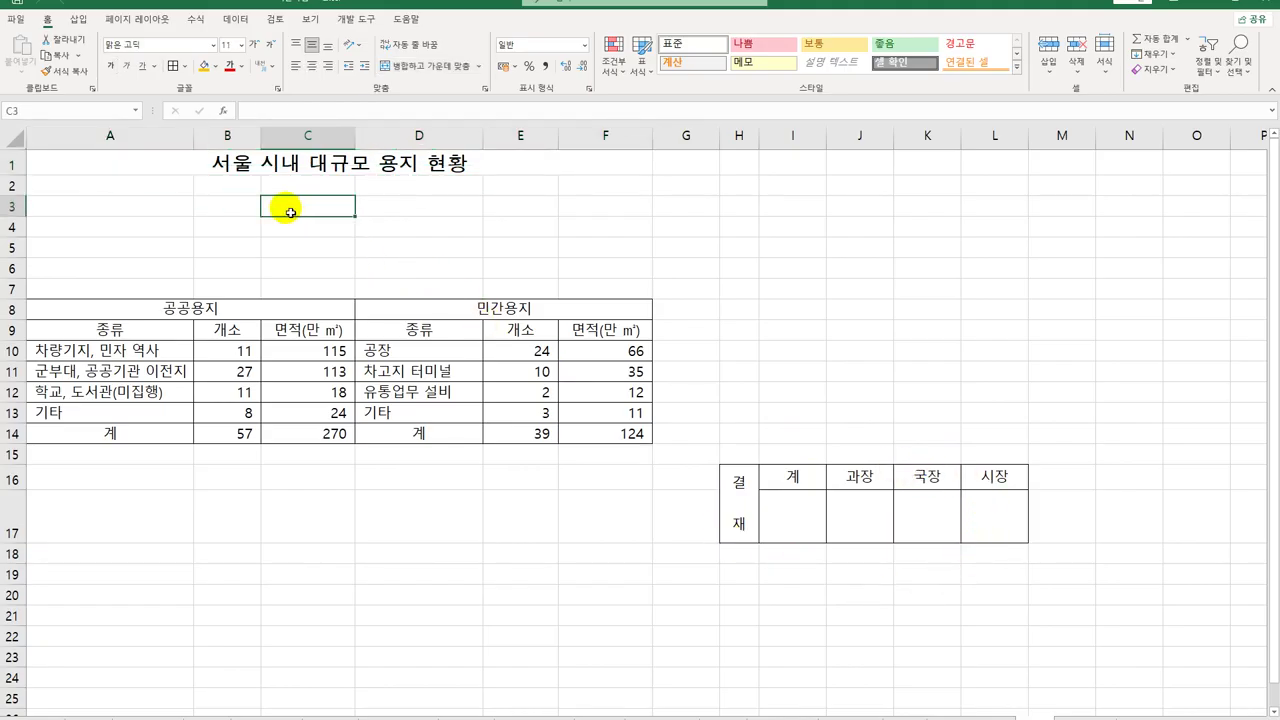
drag(252, 210, 583, 237)
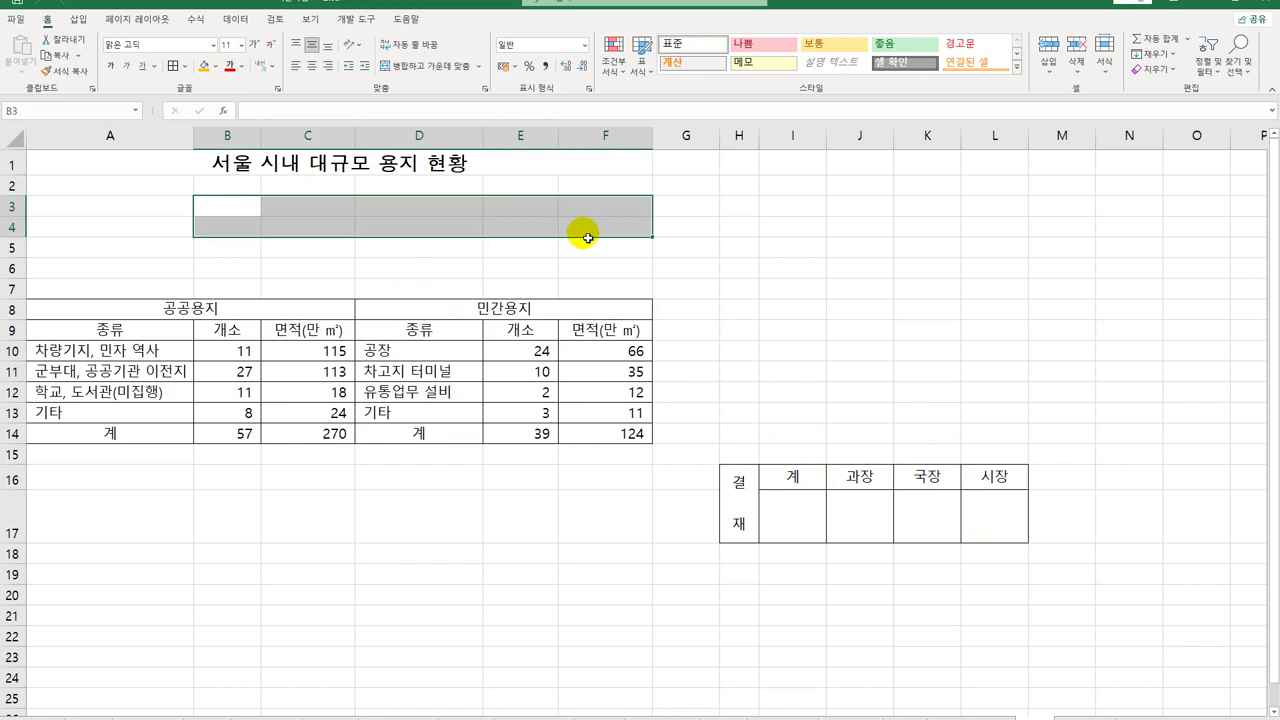
click(185, 68)
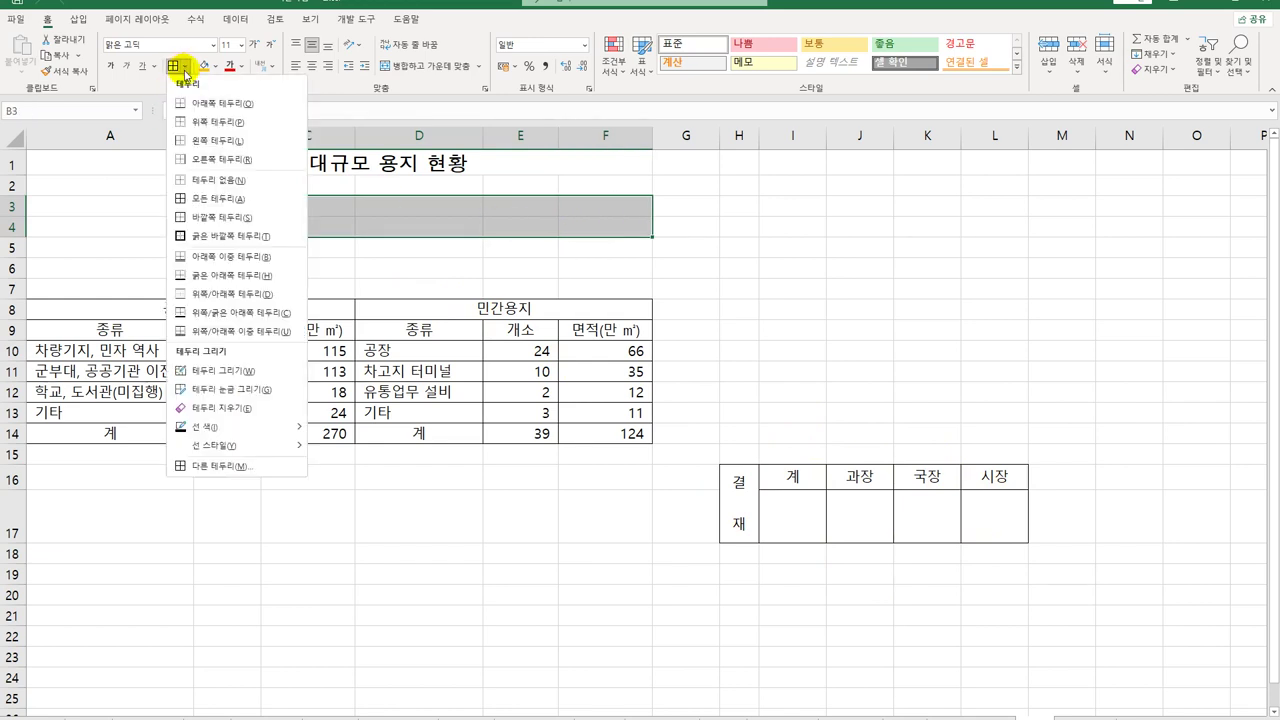
click(213, 199)
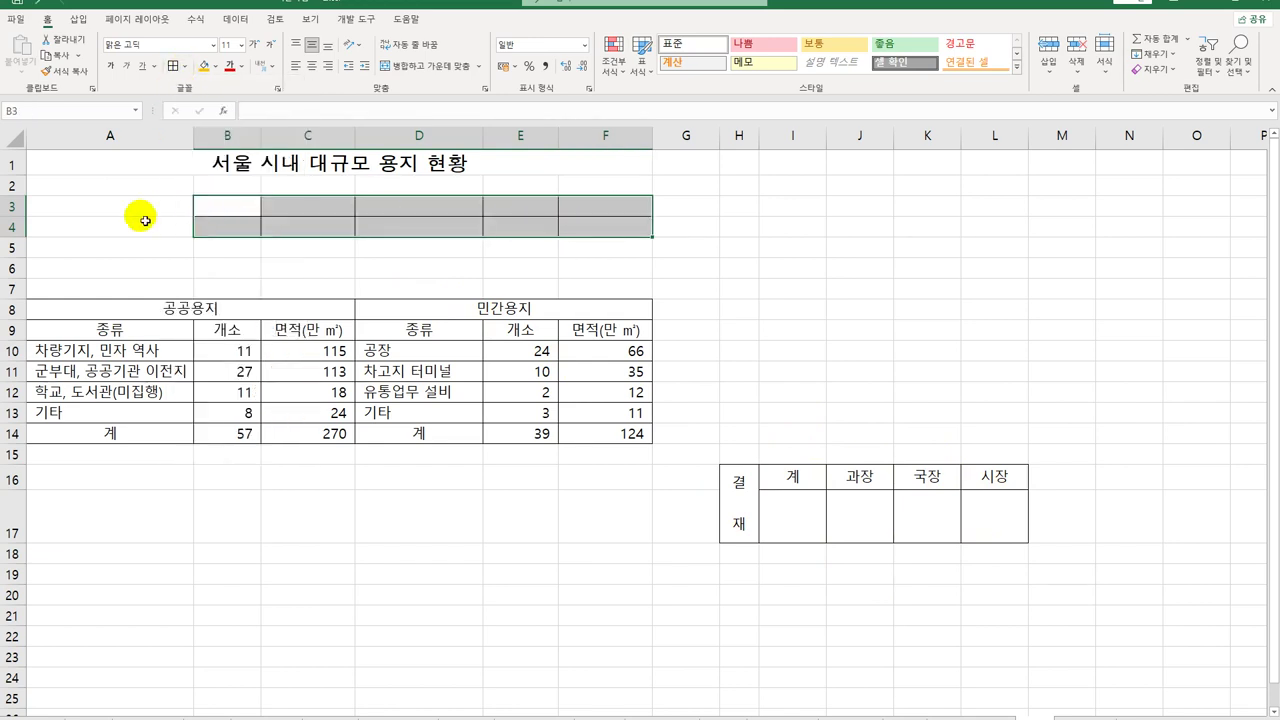
Try to fit the sheet to the grid by increasing row 4's height and narrowing columns B through F
click(22, 225)
drag(22, 238, 20, 275)
drag(318, 140, 634, 136)
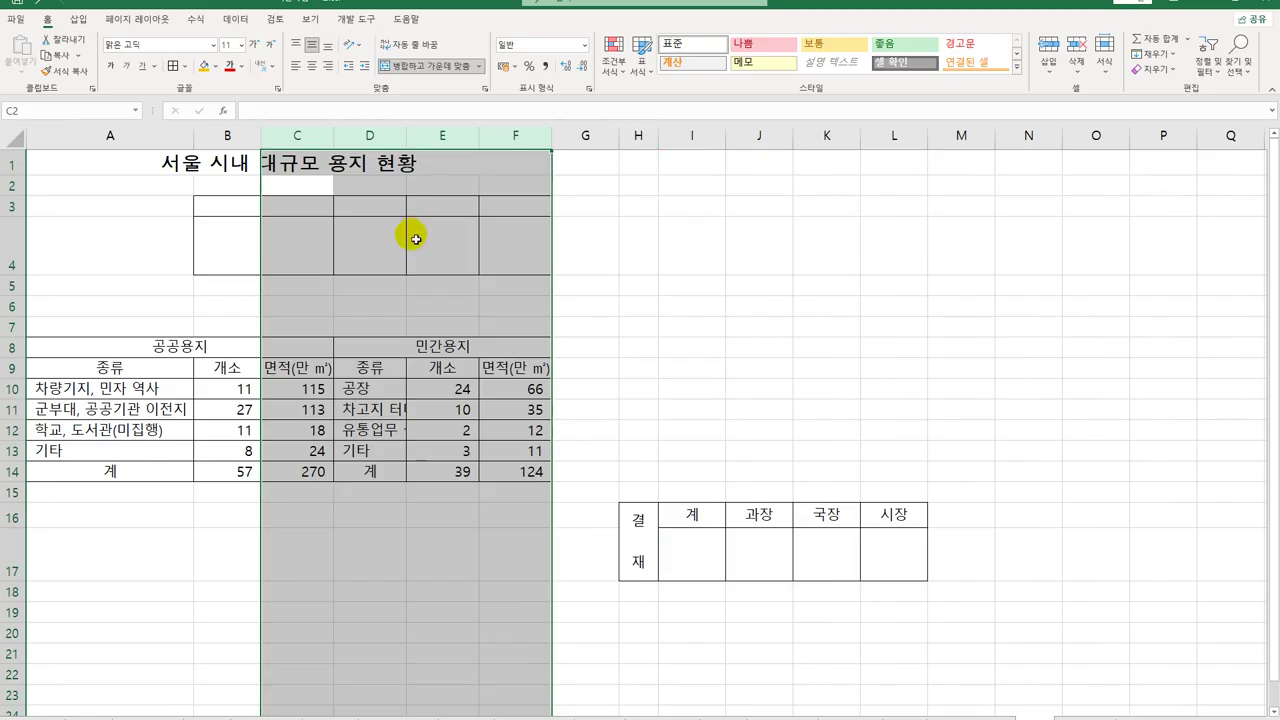
drag(259, 135, 233, 140)
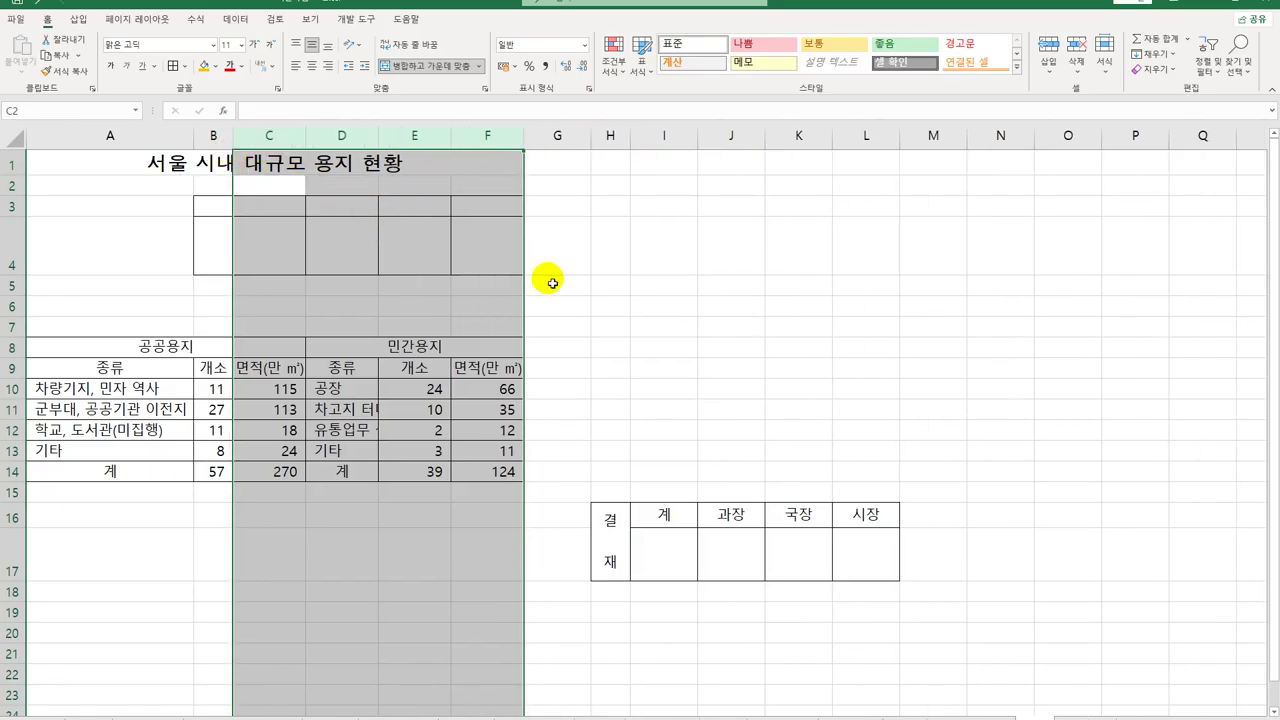
click(552, 283)
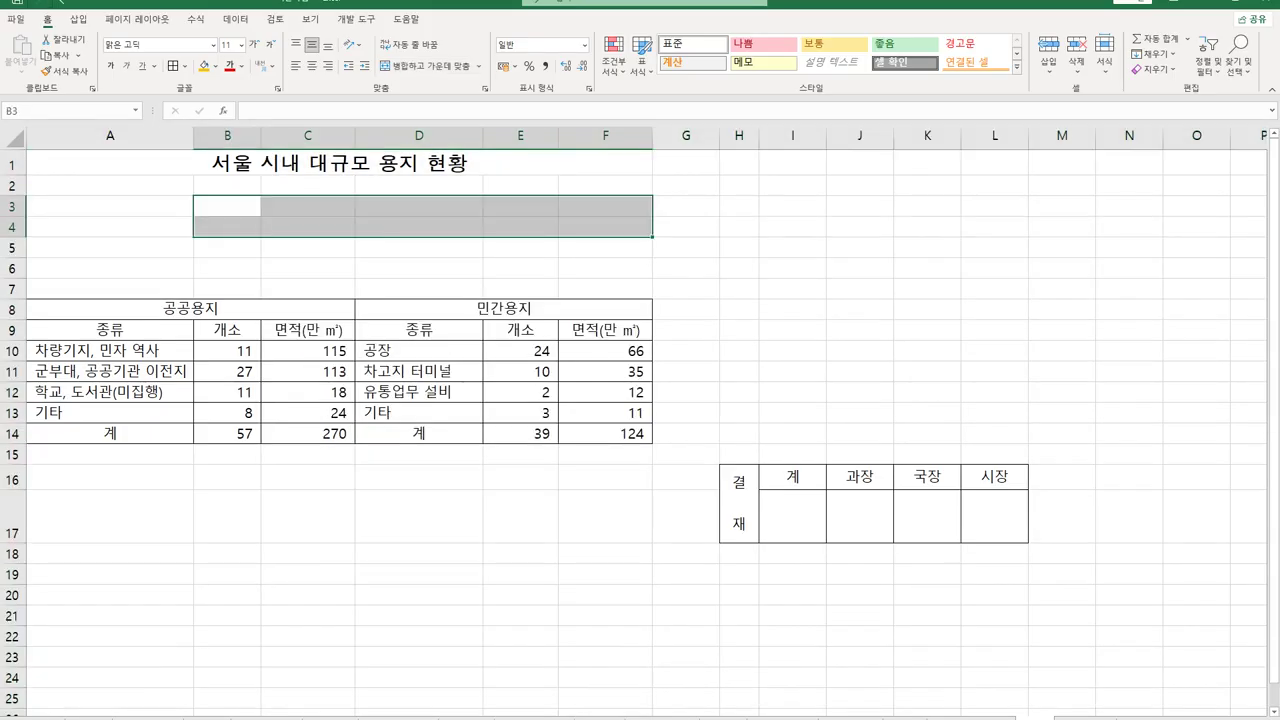
Try to copy the approval table H16:L17 into the cells starting at C4, and undo the paste
click(733, 270)
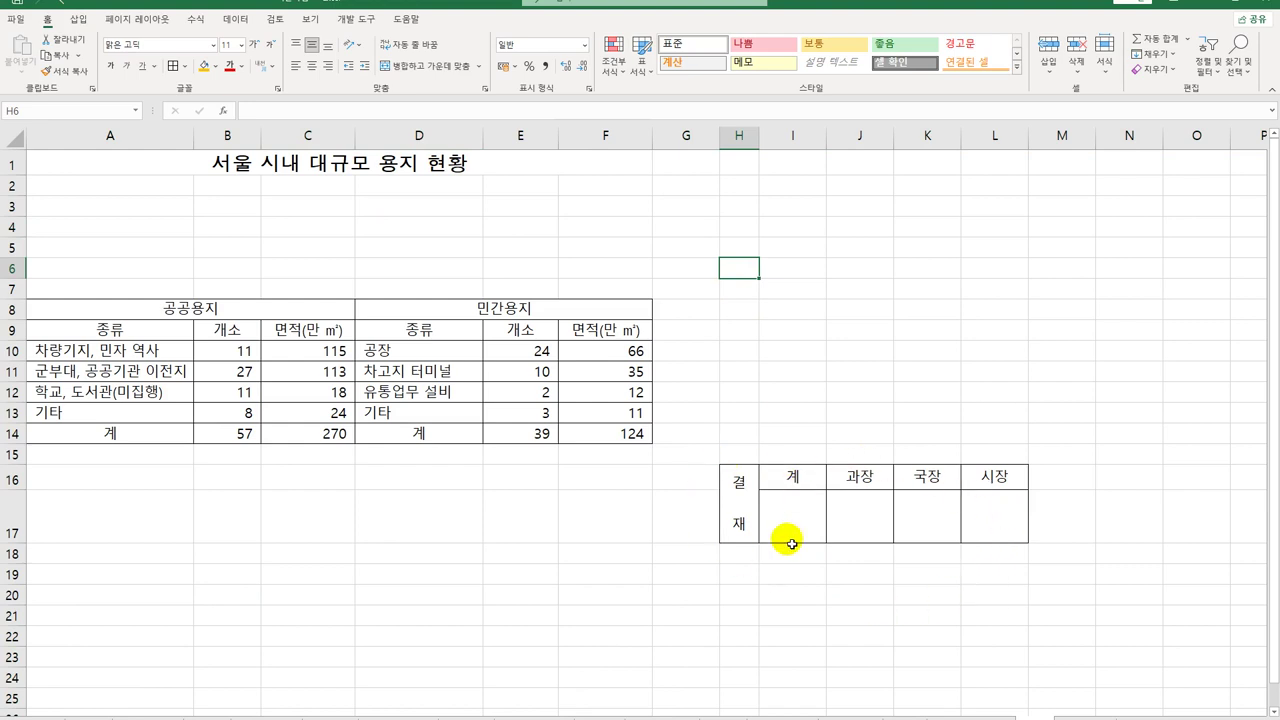
drag(745, 510, 986, 510)
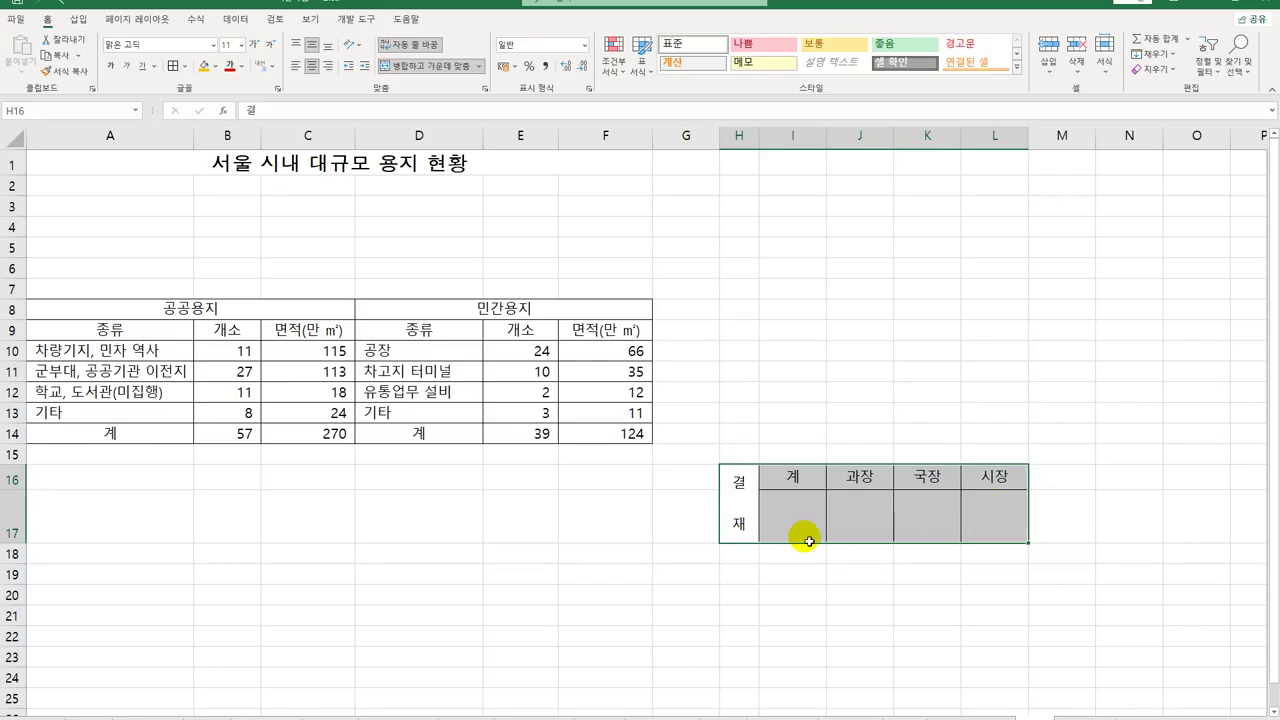
drag(740, 518, 981, 524)
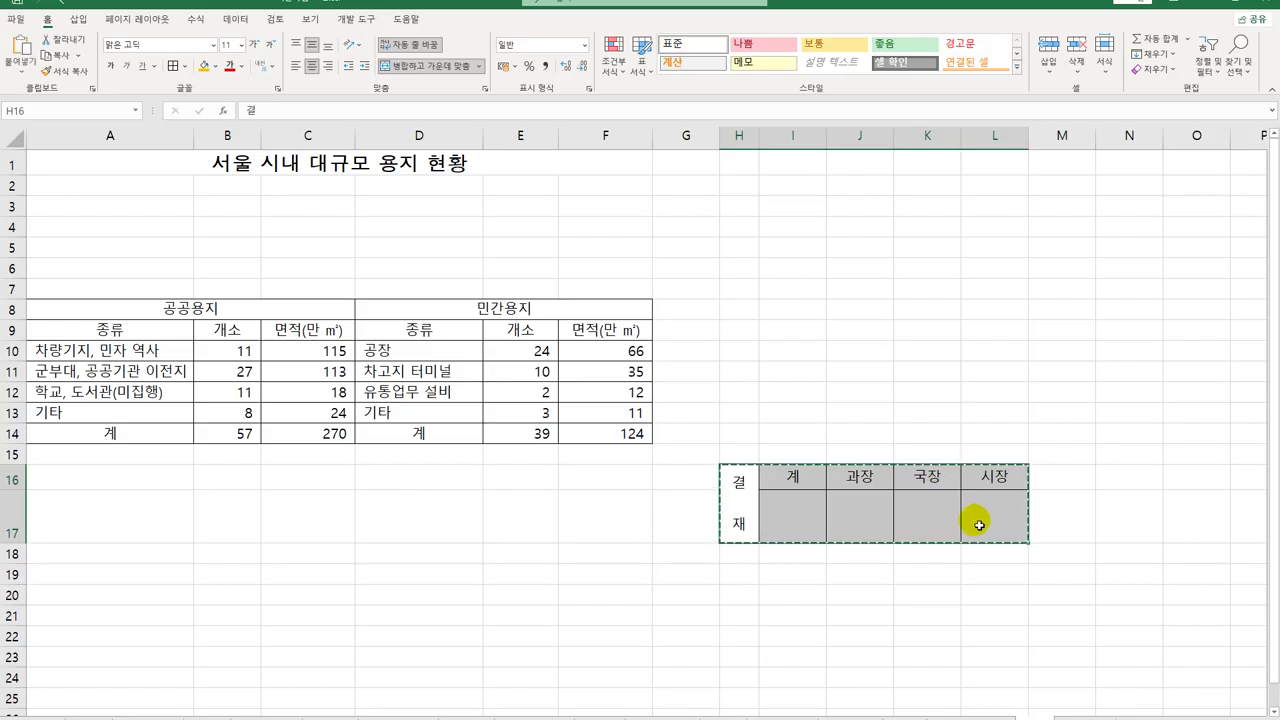
click(293, 229)
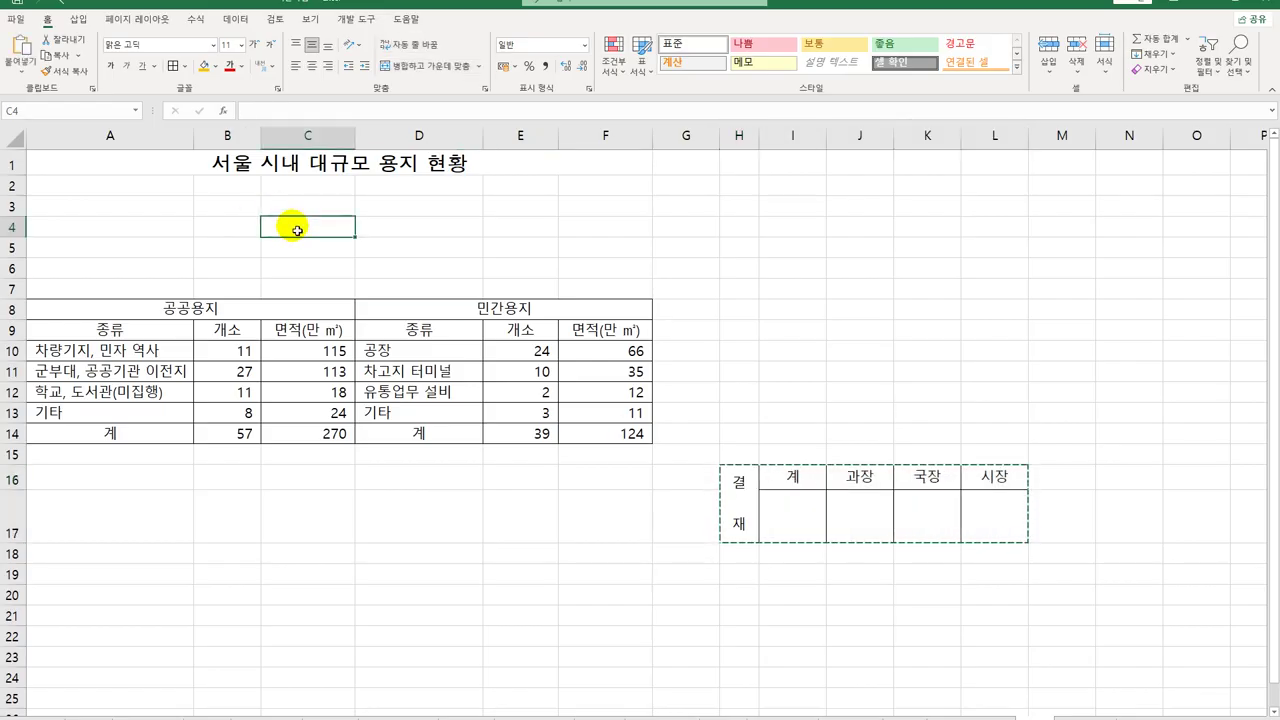
key(ctrl+v)
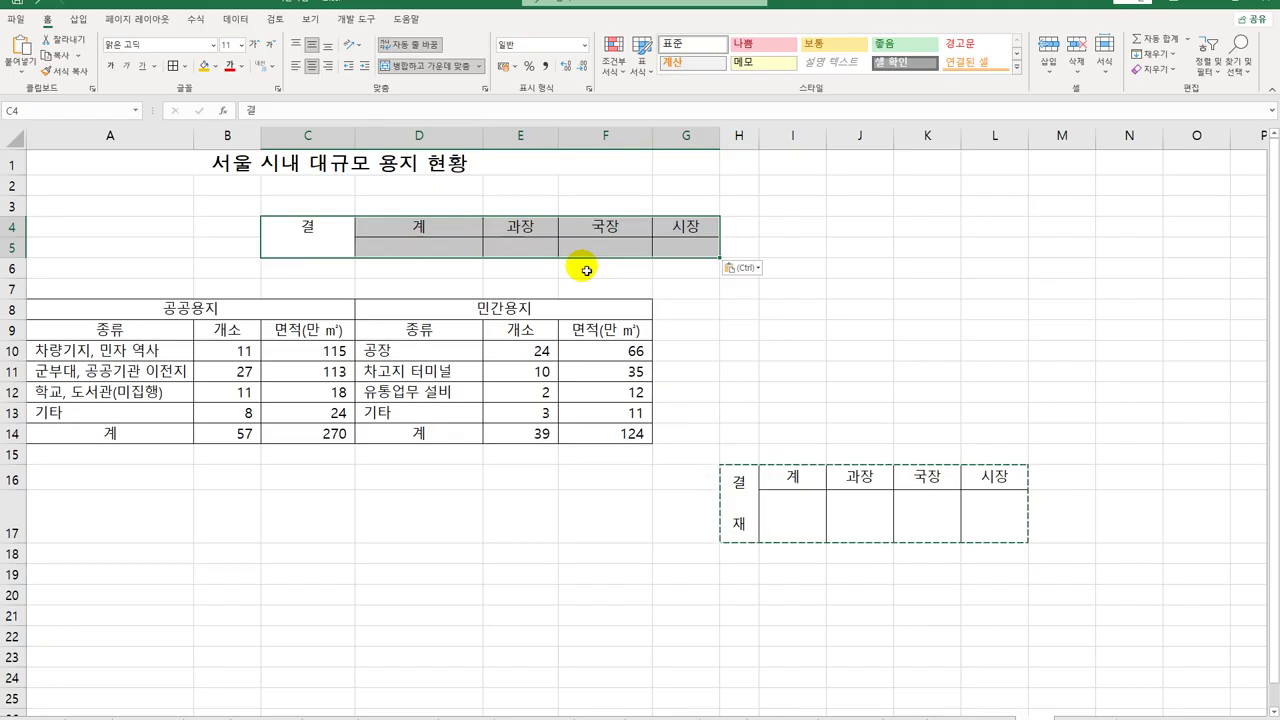
key(ctrl+z)
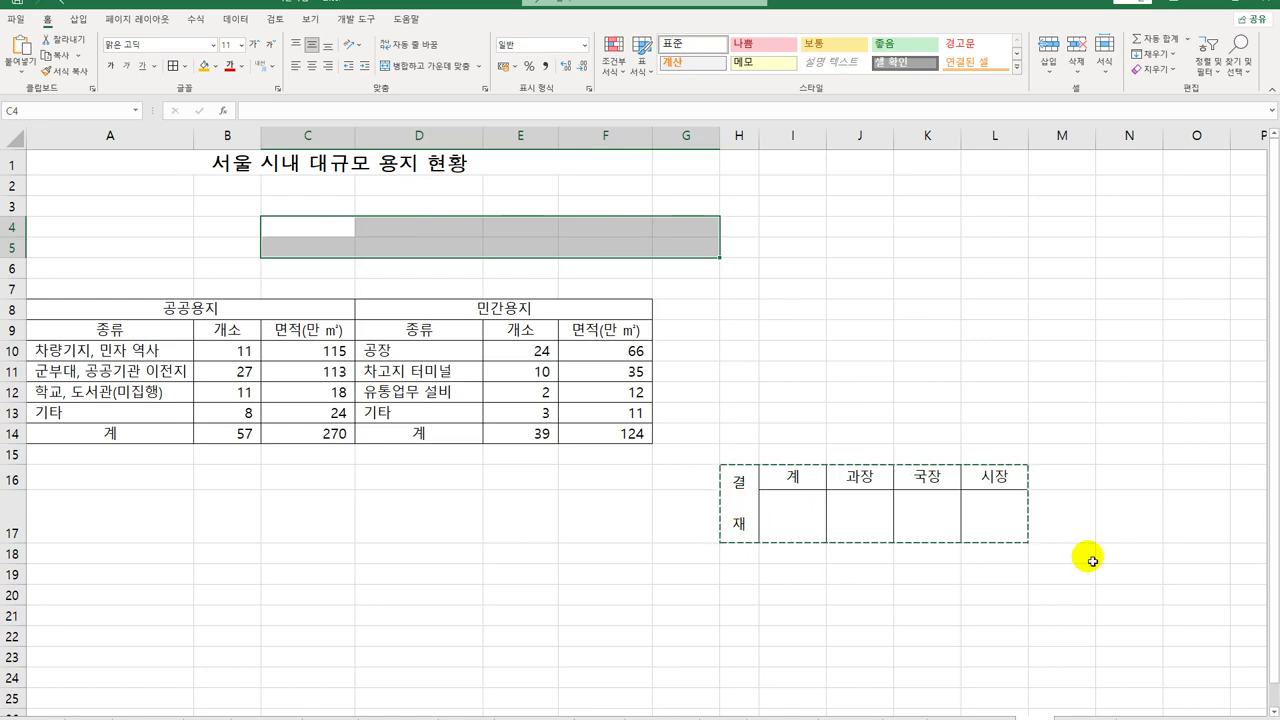
Paste the copied approval table as an unlinked picture at D4 and fit it across columns D to F, about 8.41 cm wide
click(378, 228)
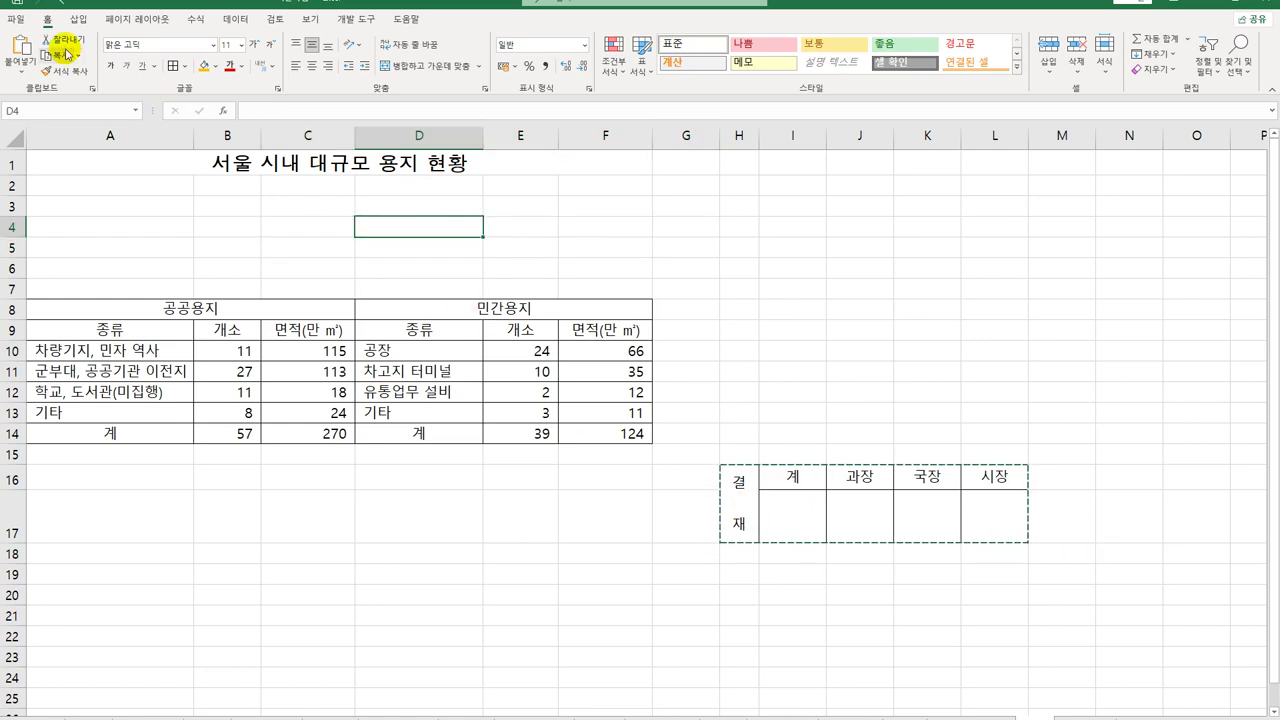
click(19, 72)
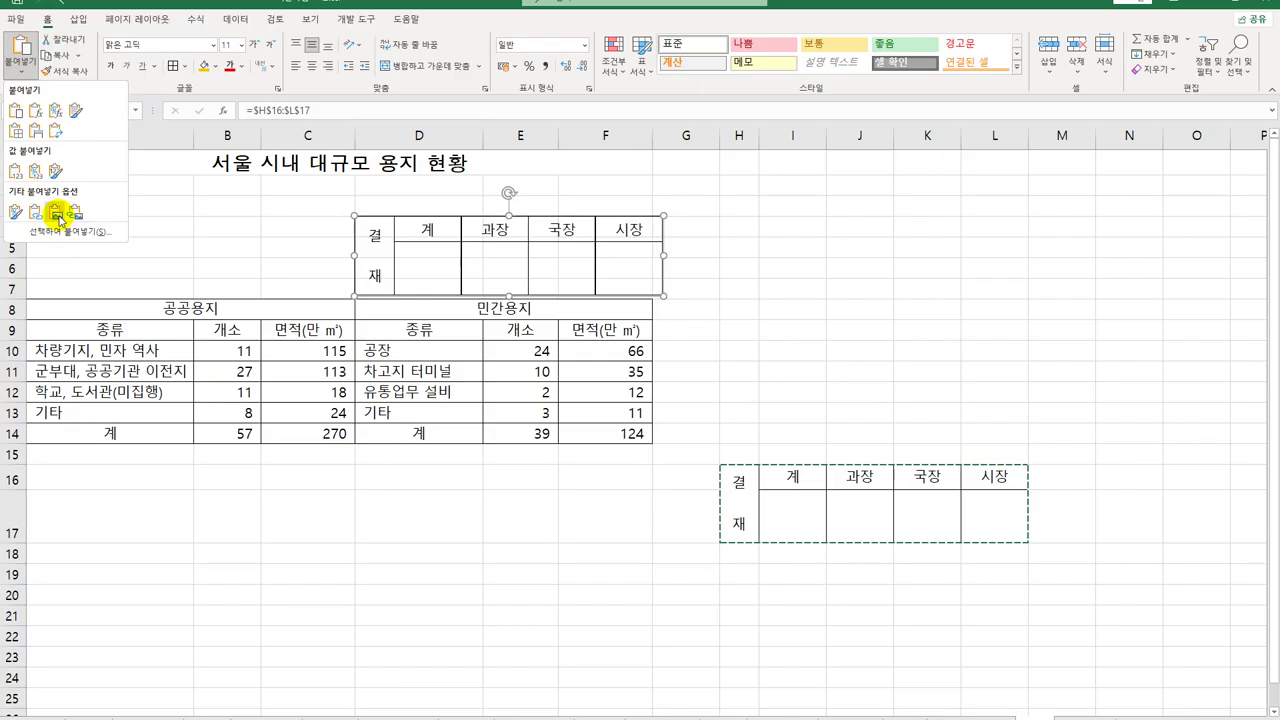
click(58, 218)
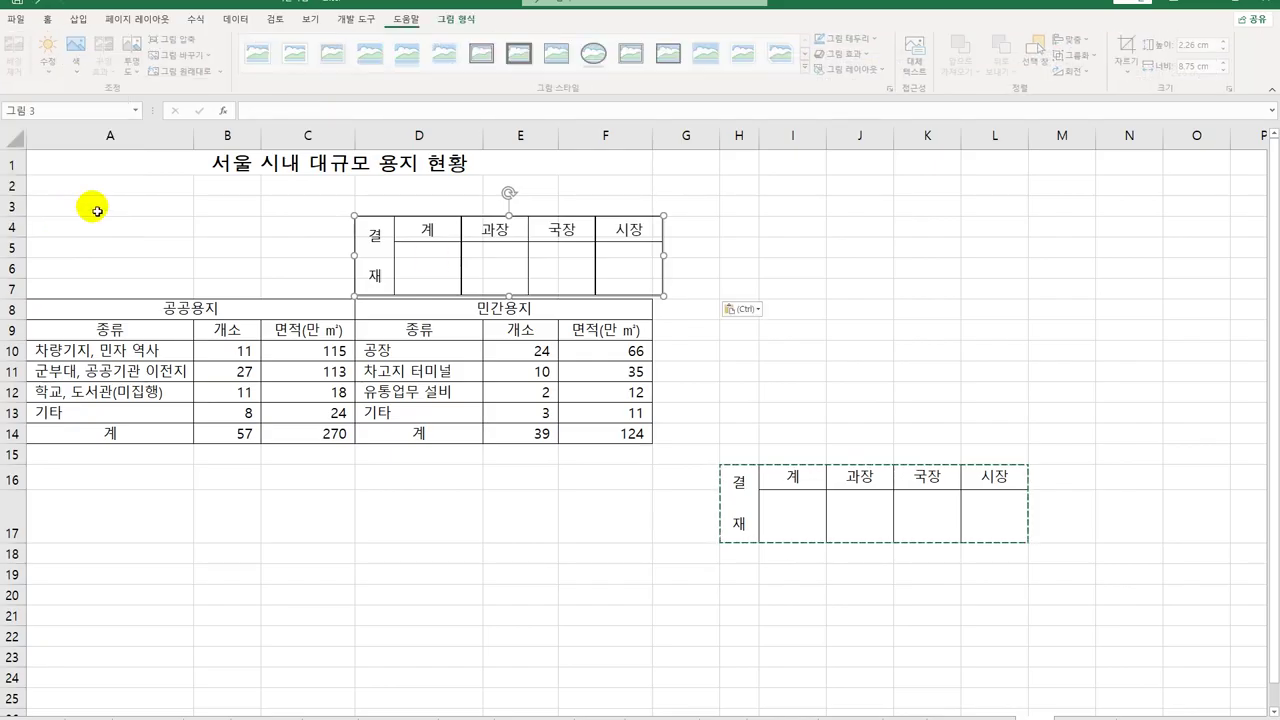
drag(522, 254, 510, 250)
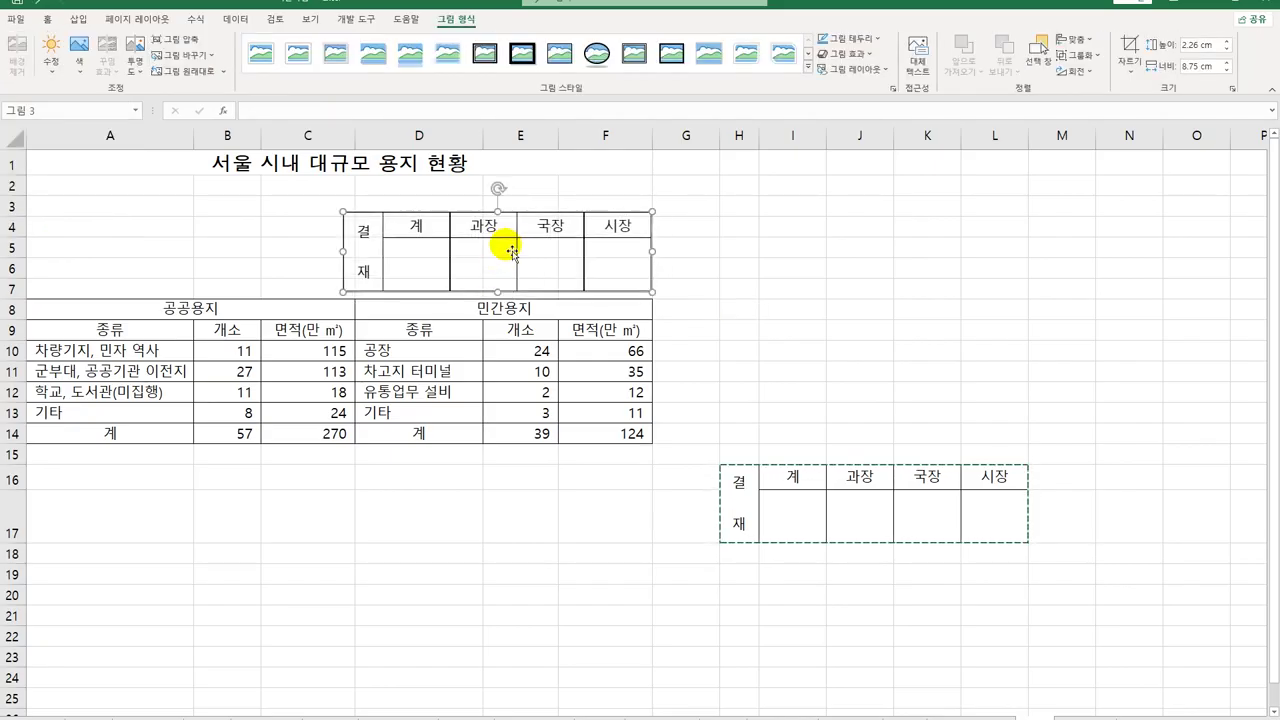
drag(343, 252, 356, 258)
click(540, 509)
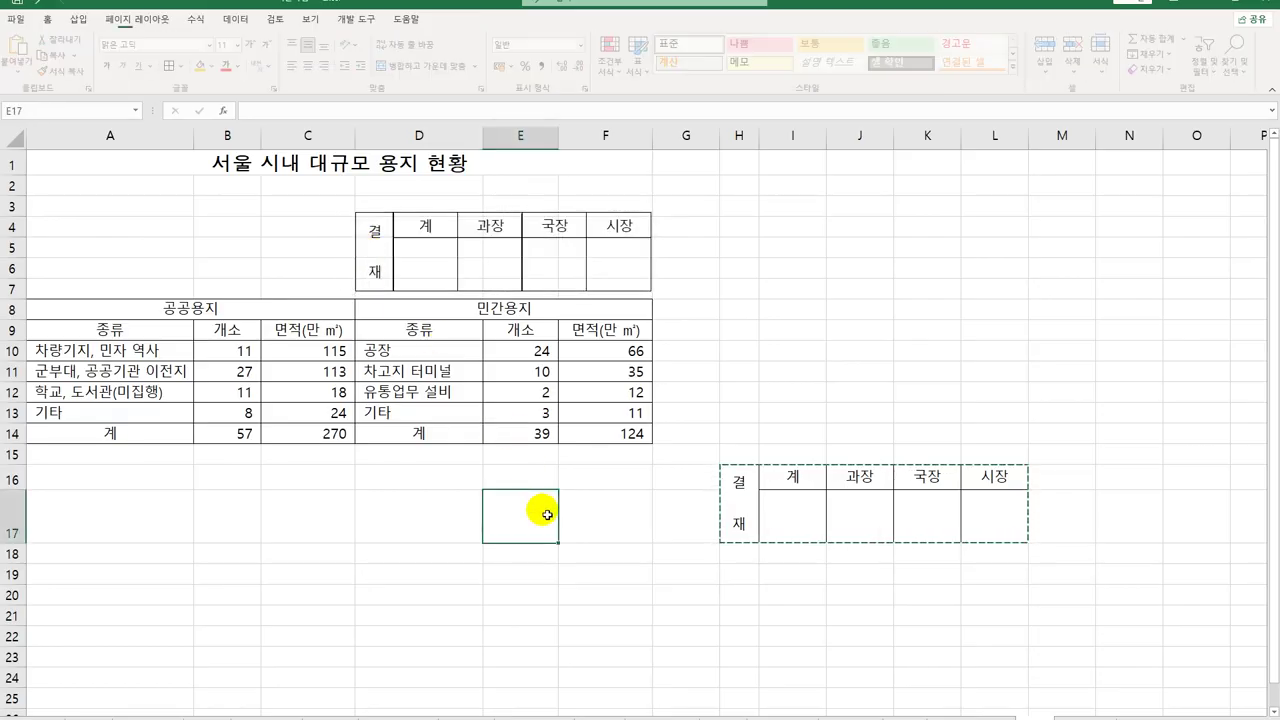
click(546, 270)
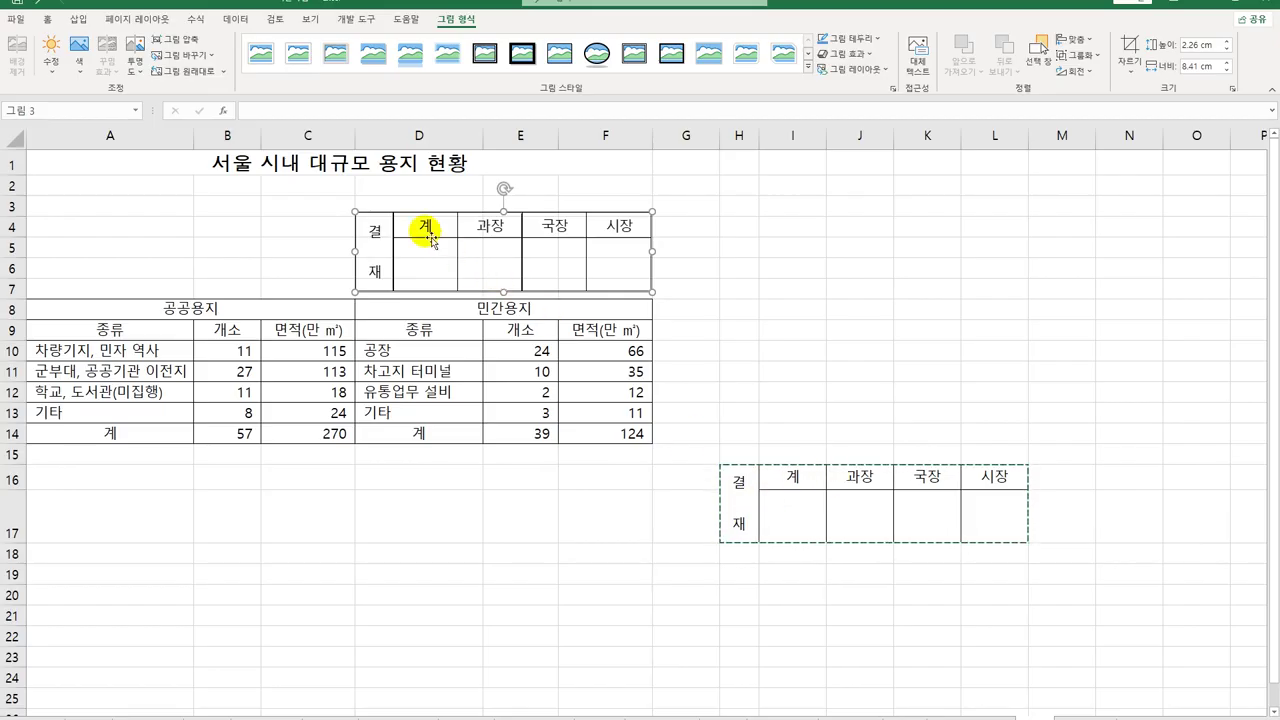
click(814, 349)
Change the first heading of the source approval table, in I16, to 담당
click(800, 487)
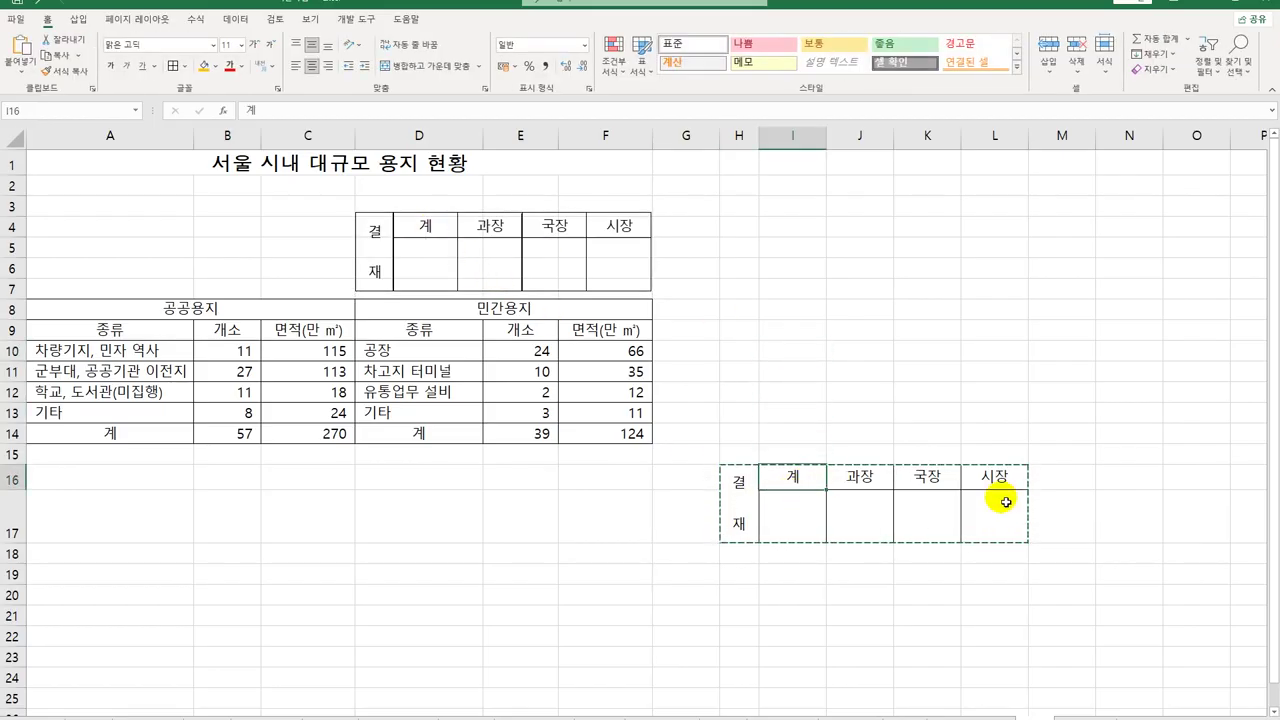
text(ek)
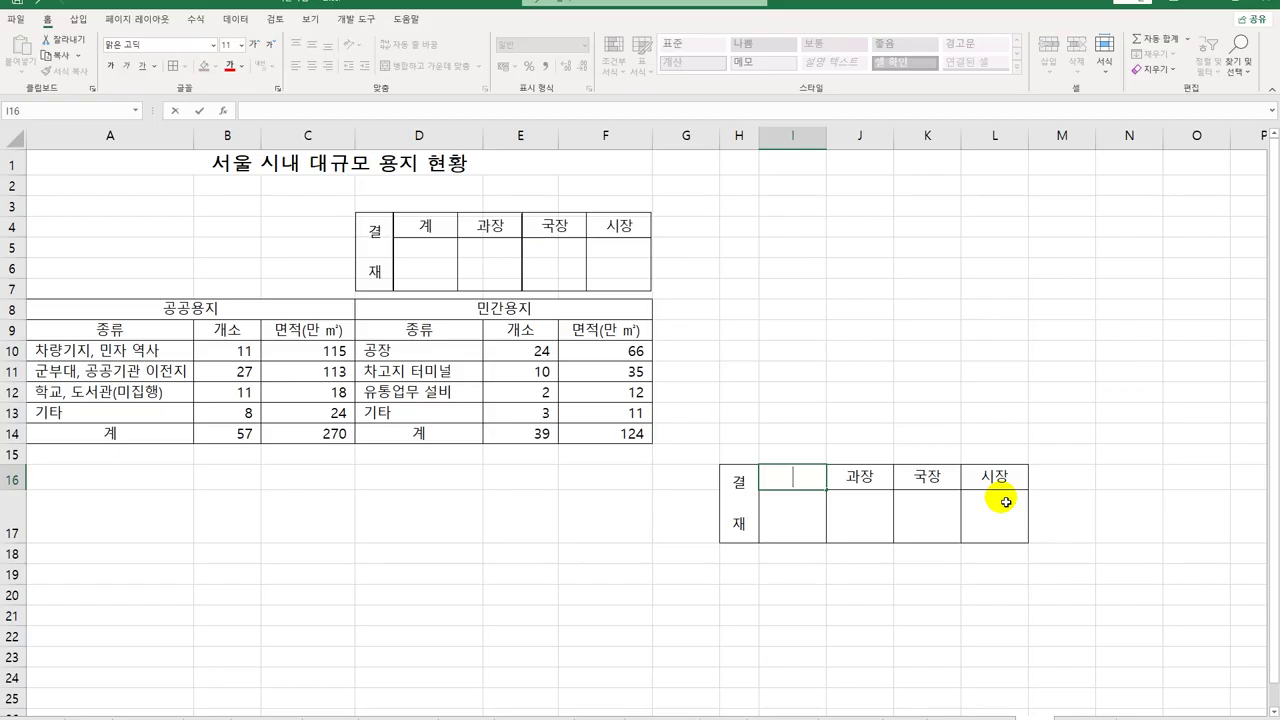
text(aekd)
key(Return)
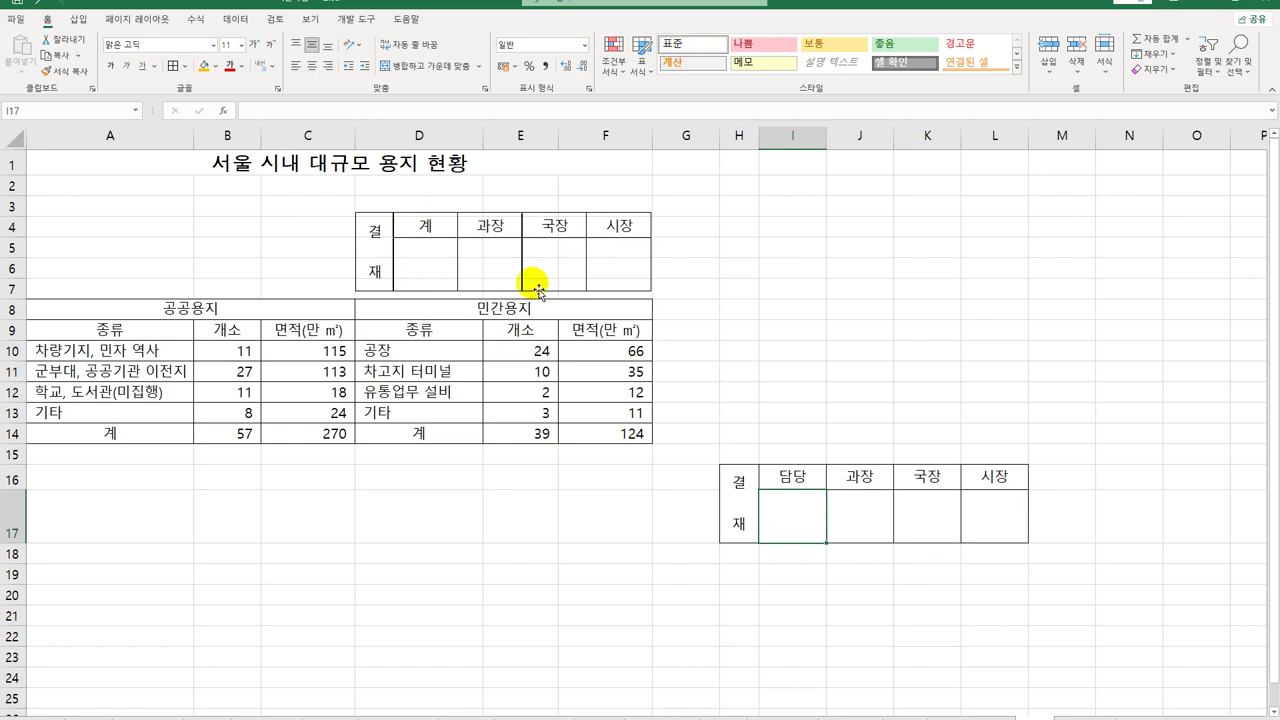
Delete the pasted picture of the approval table above the 민간용지 data
drag(731, 483, 1001, 494)
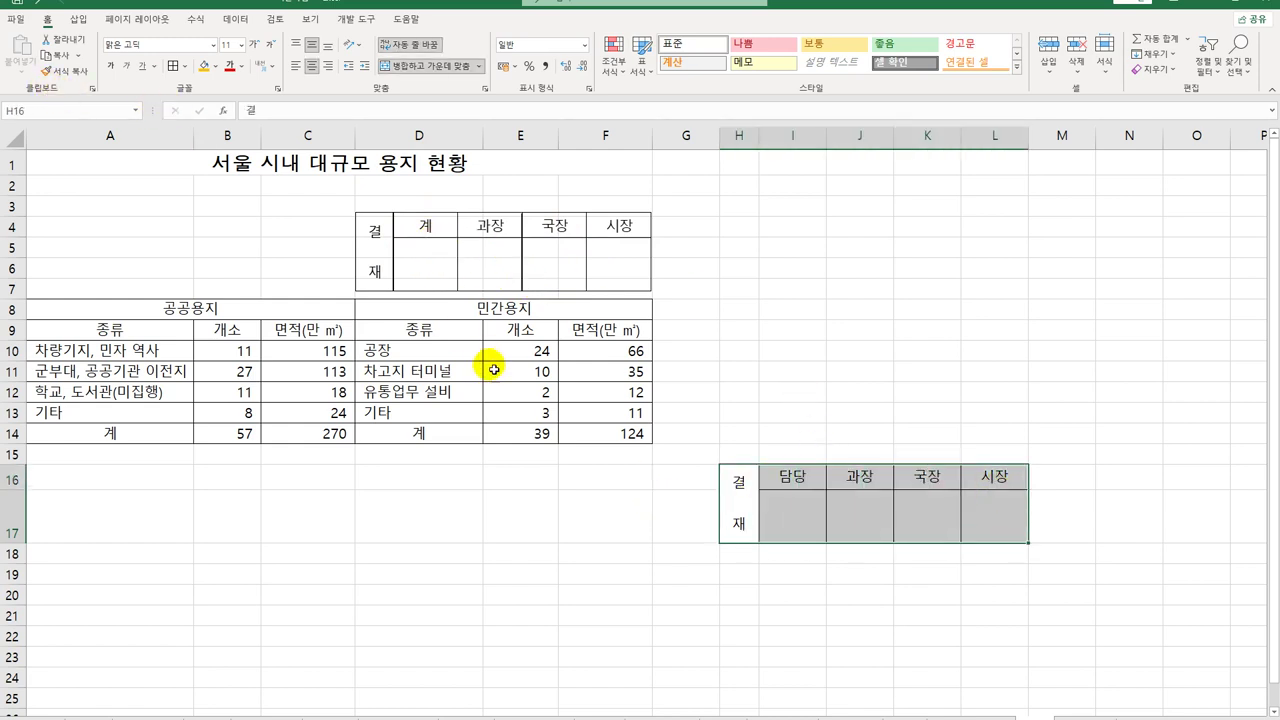
click(483, 290)
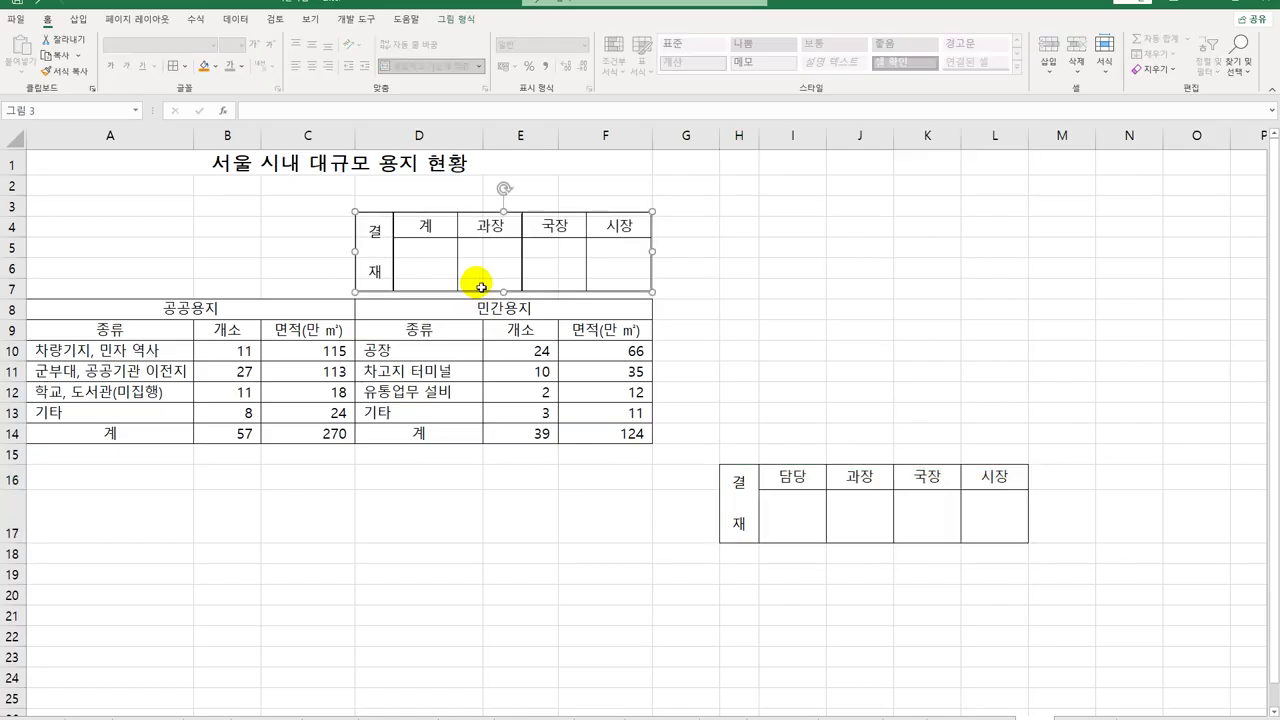
key(Delete)
Set the heading in I16 of the approval table back to 계
click(781, 485)
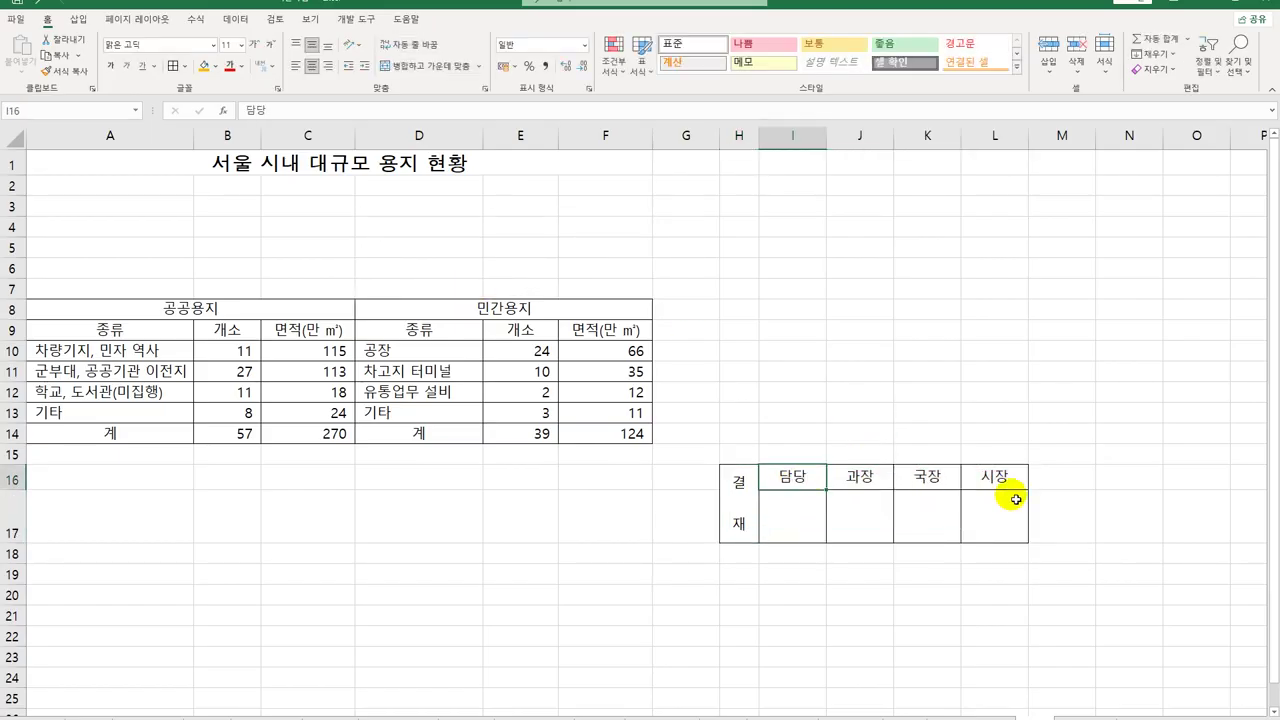
text(ㄱ)
key(Return)
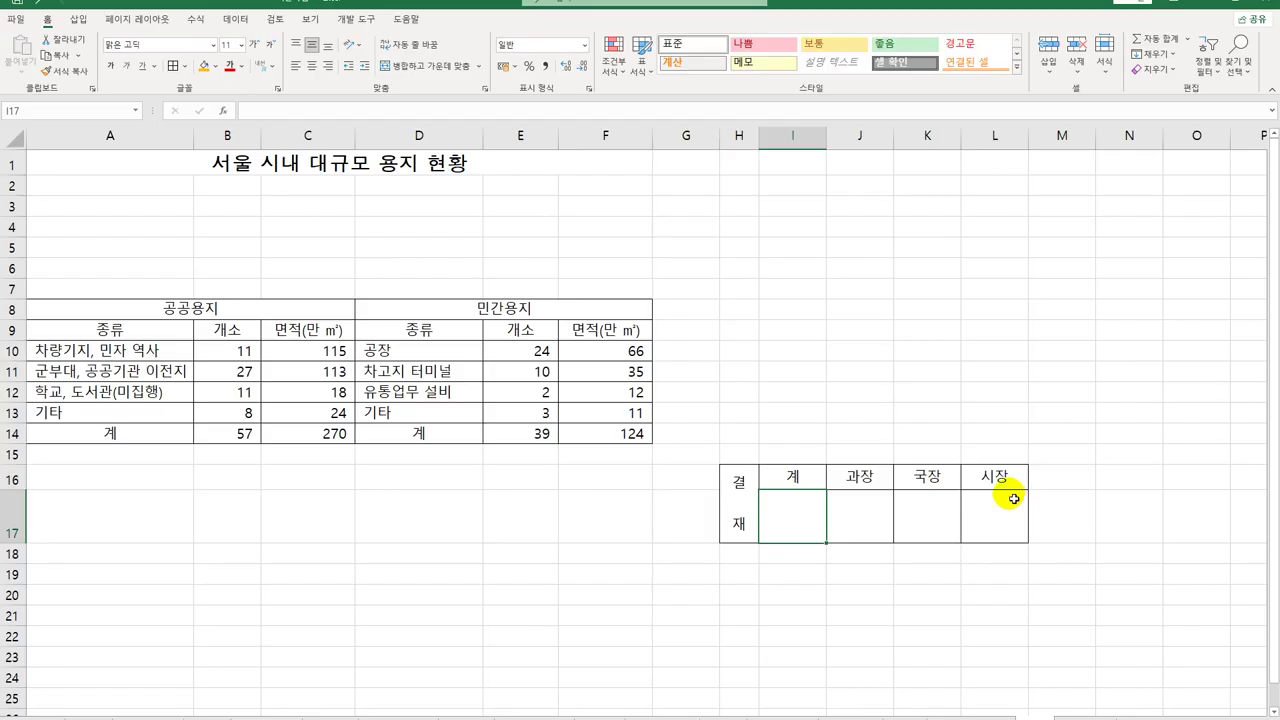
Copy the approval table H16:L17, paste it as a linked picture at D4, and fit it across columns D to F, about 8.43 cm wide
drag(738, 522, 1006, 518)
click(55, 56)
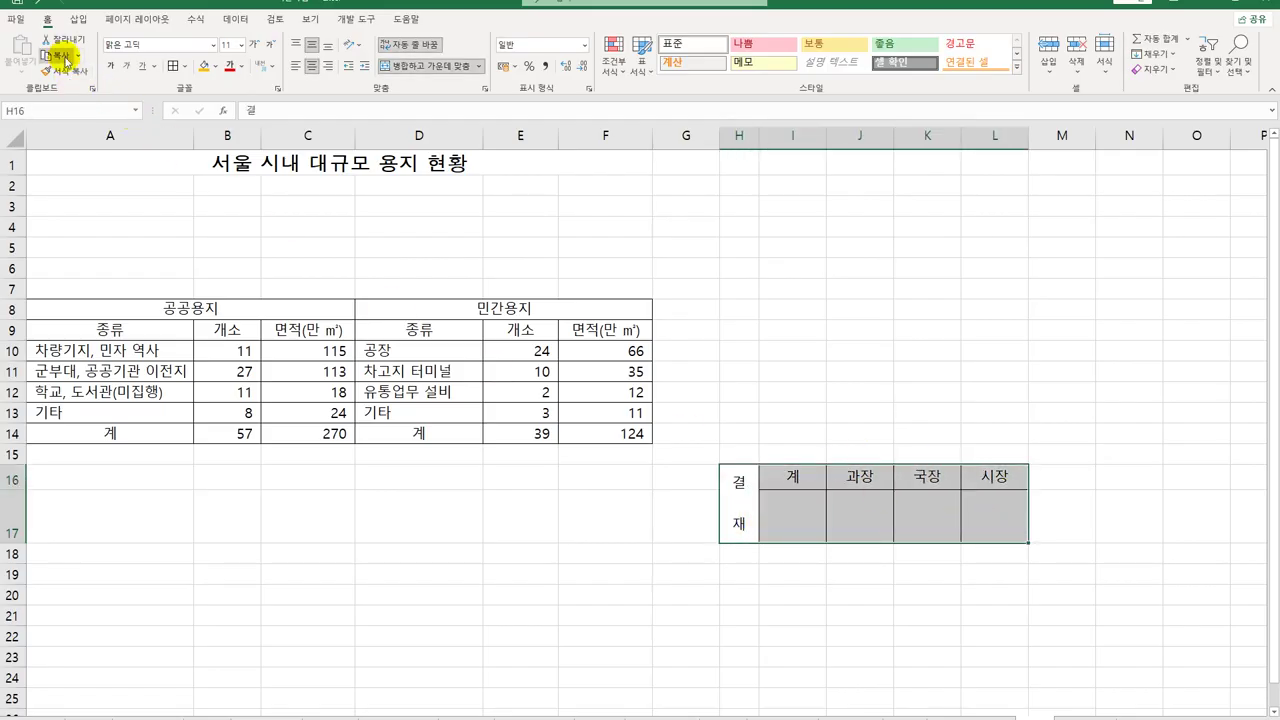
click(413, 212)
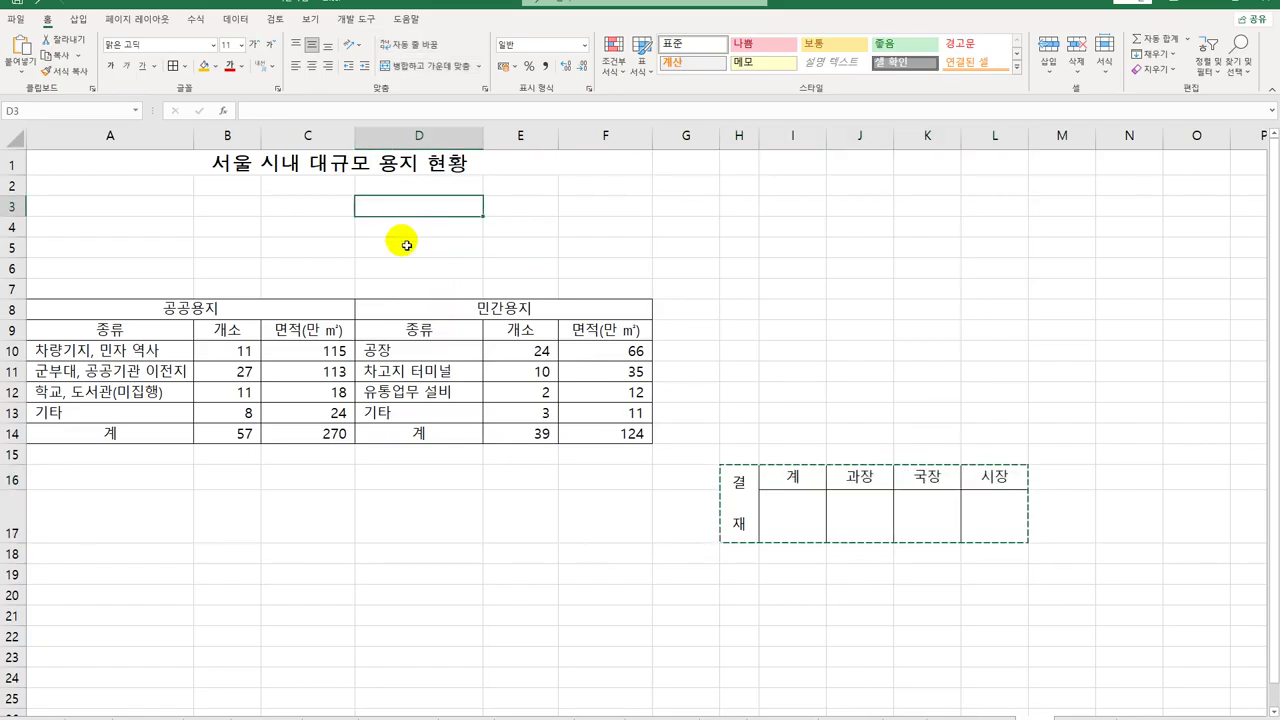
click(408, 228)
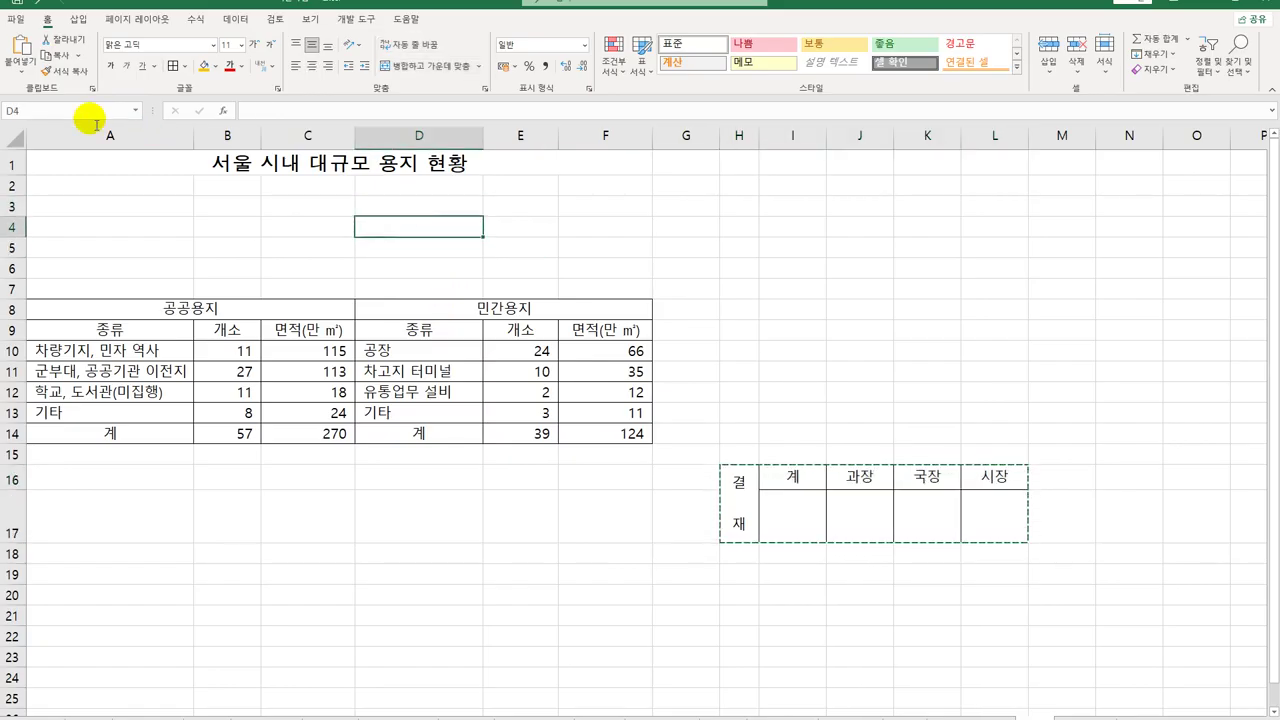
click(30, 72)
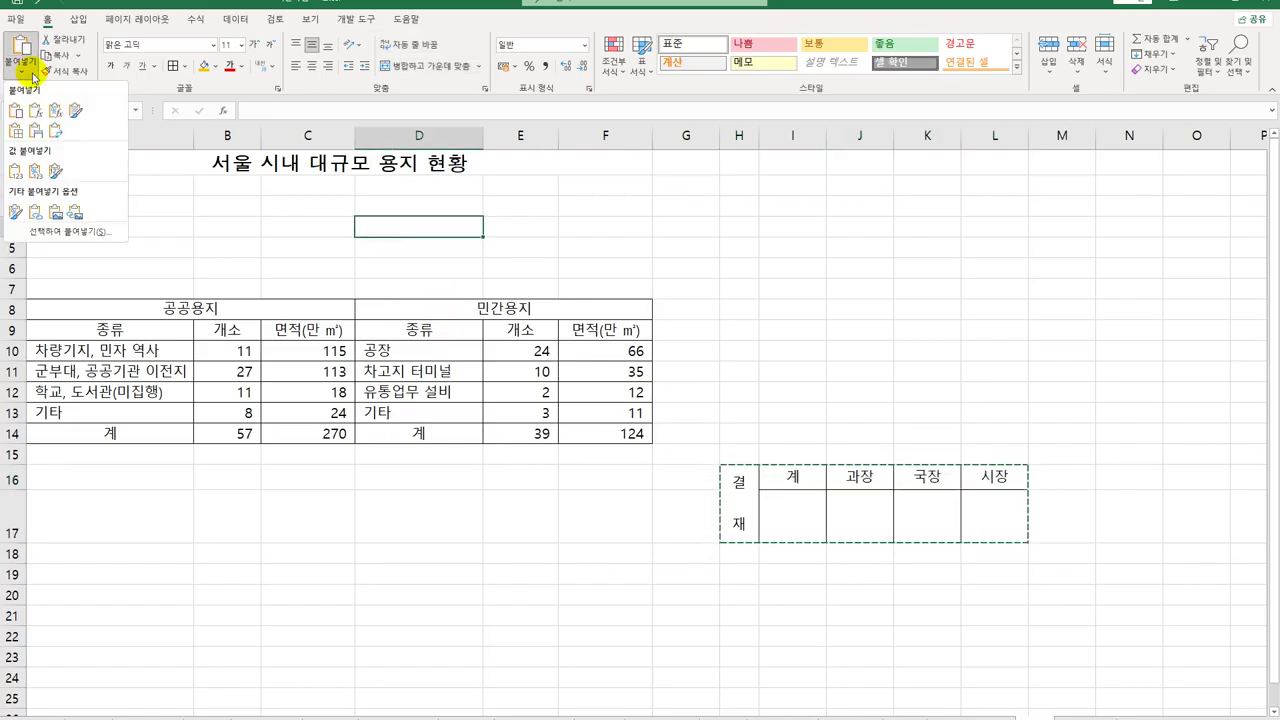
click(75, 213)
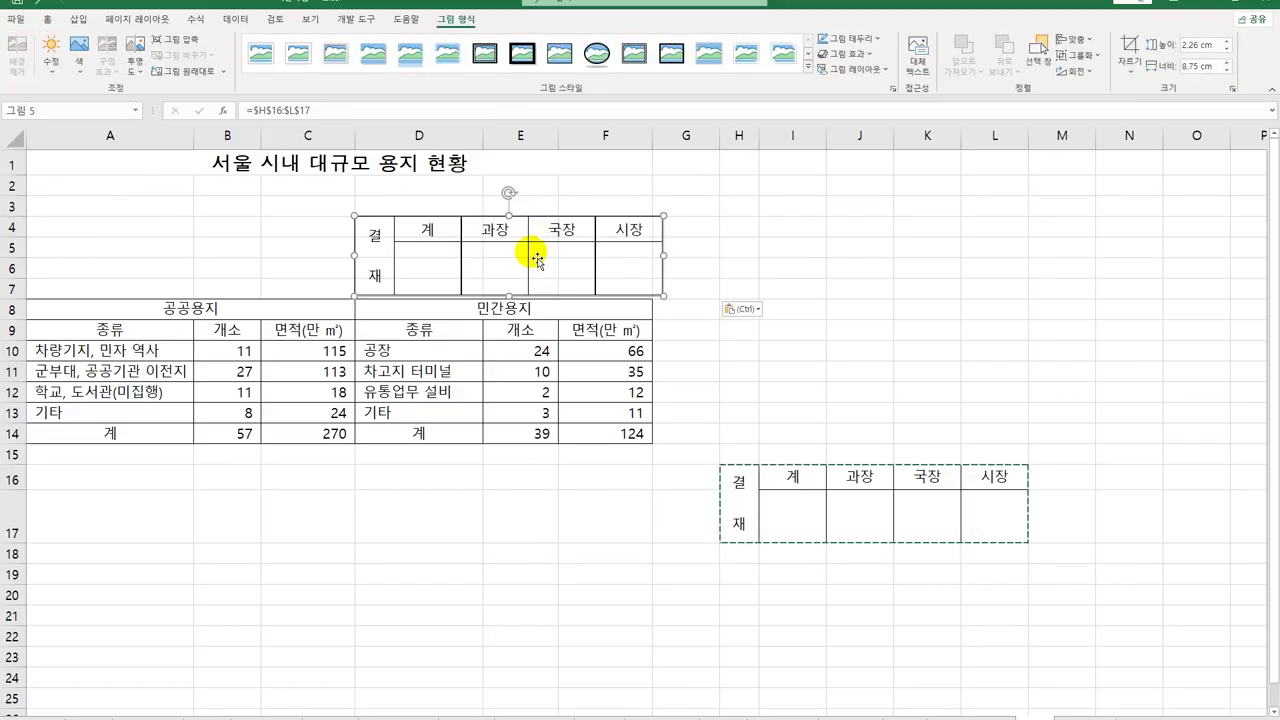
drag(531, 251, 527, 252)
drag(352, 253, 357, 252)
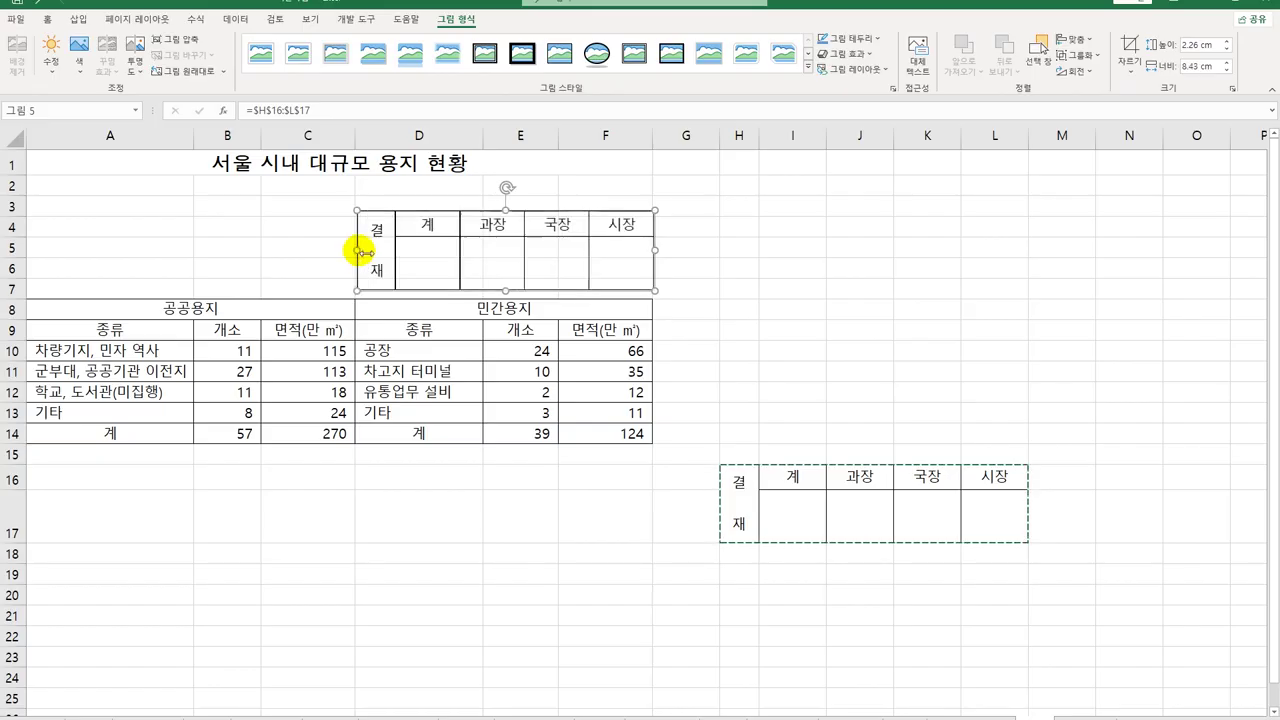
Replace the heading in I16 of the source approval table with 담당
click(801, 476)
text(다)
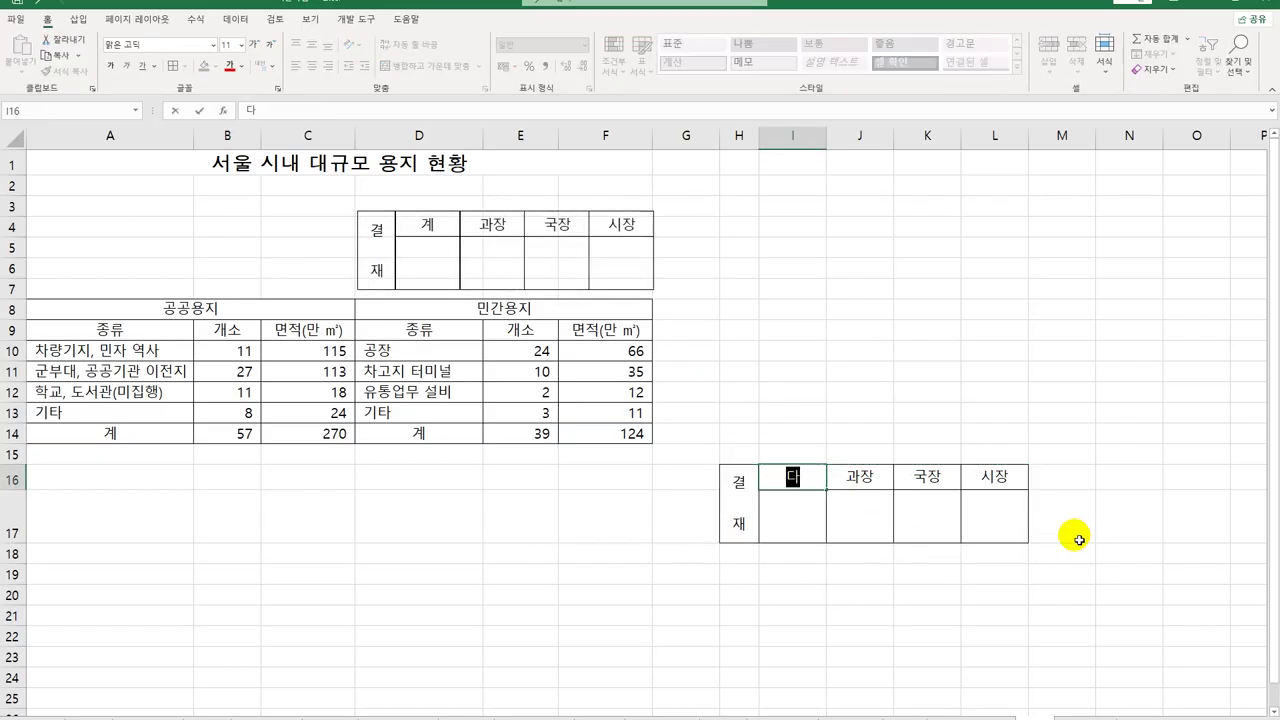
key(Return)
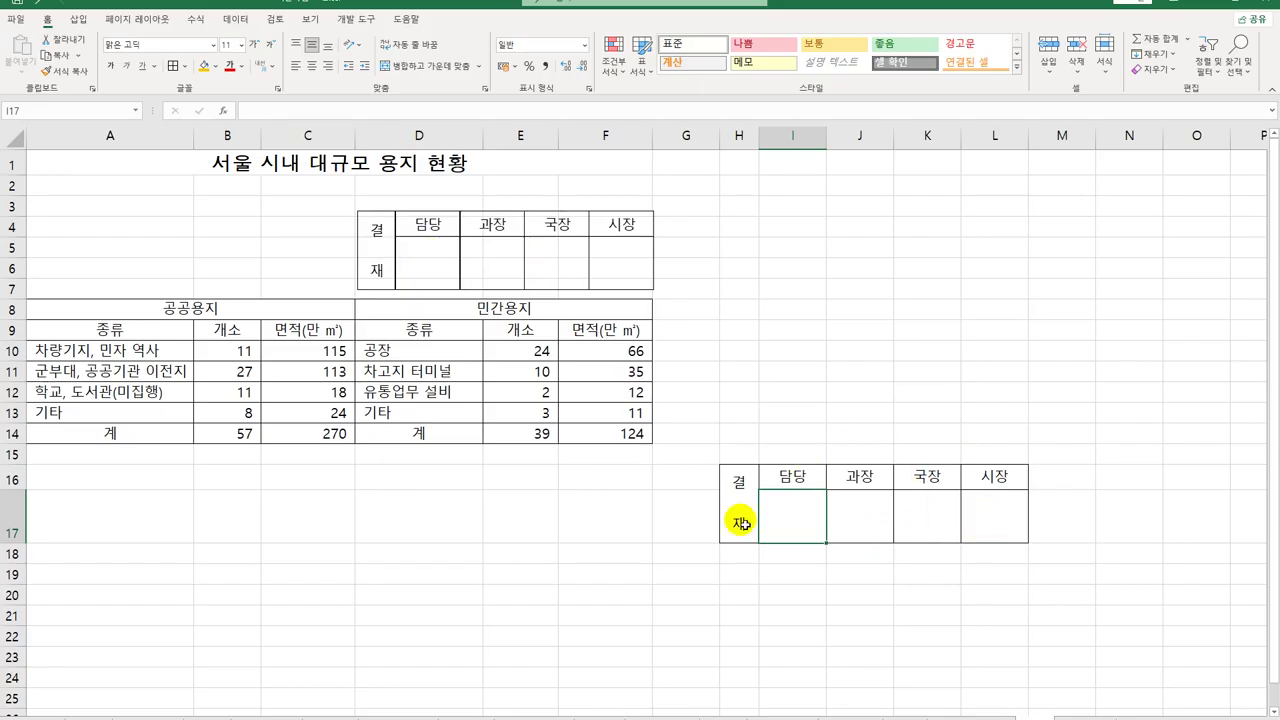
drag(738, 135, 996, 135)
right_click(996, 135)
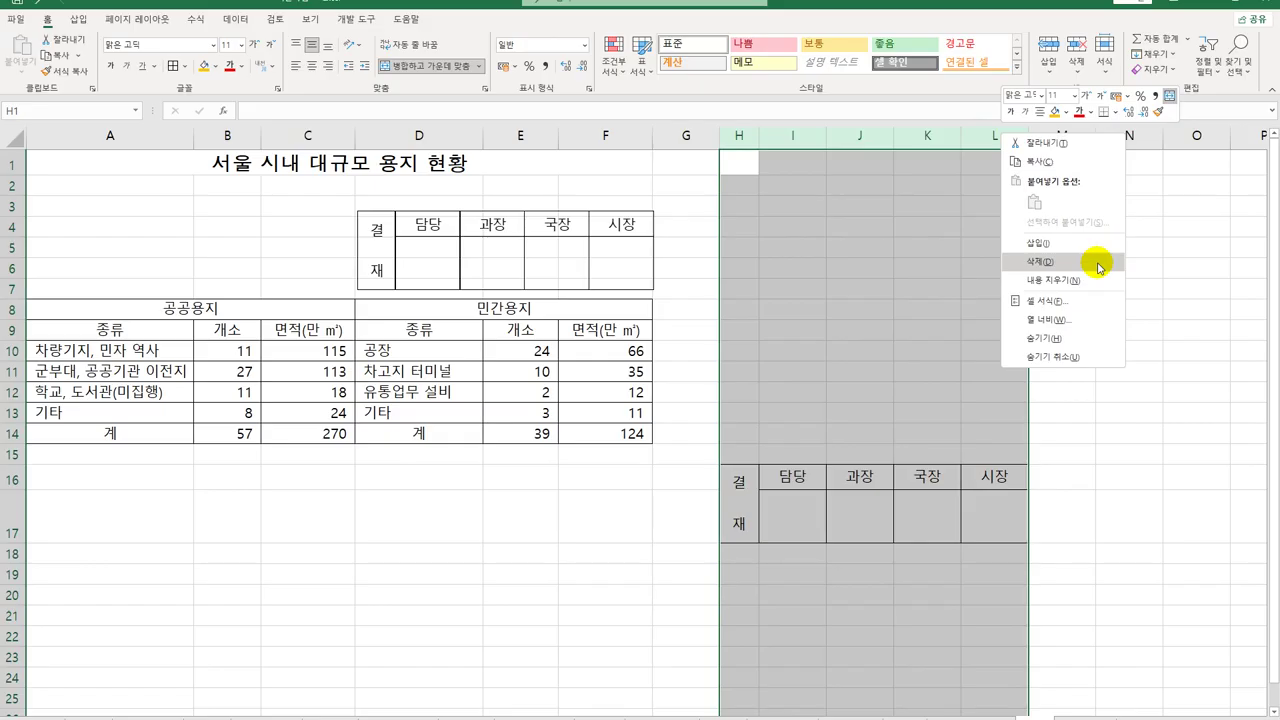
key(Escape)
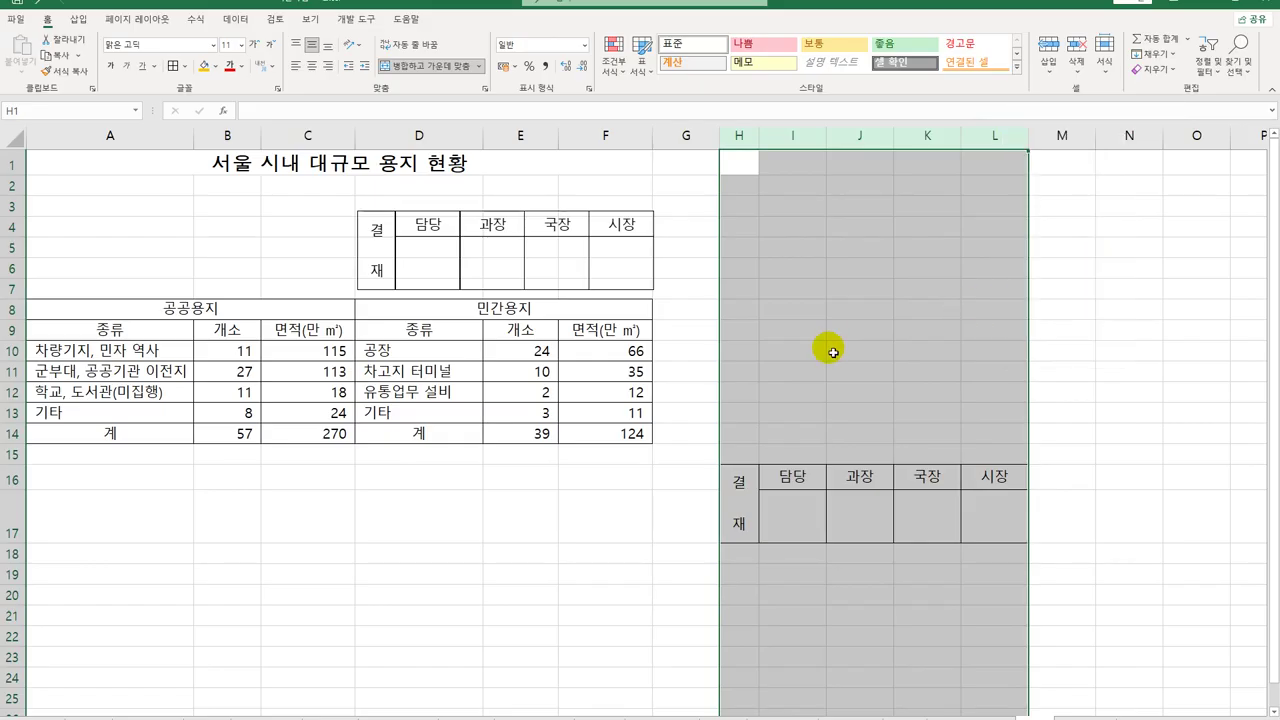
click(783, 431)
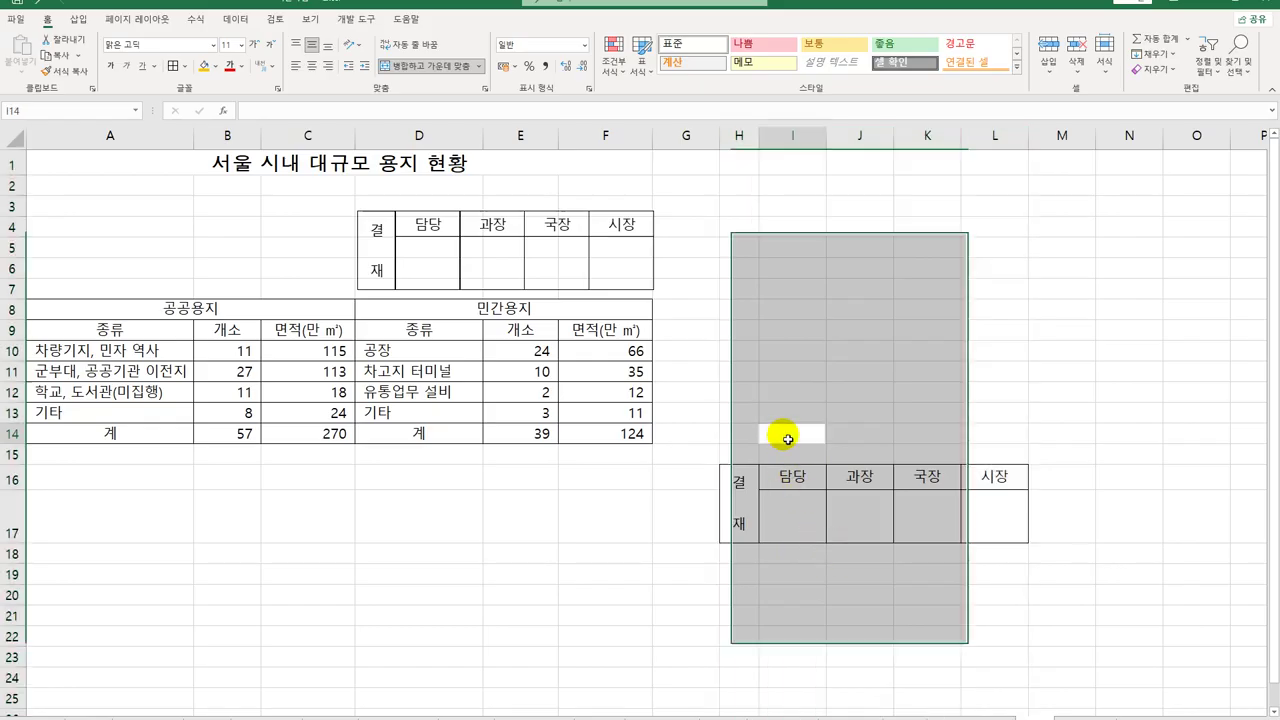
Delete the linked picture of the approval table above the 민간용지 data
click(524, 288)
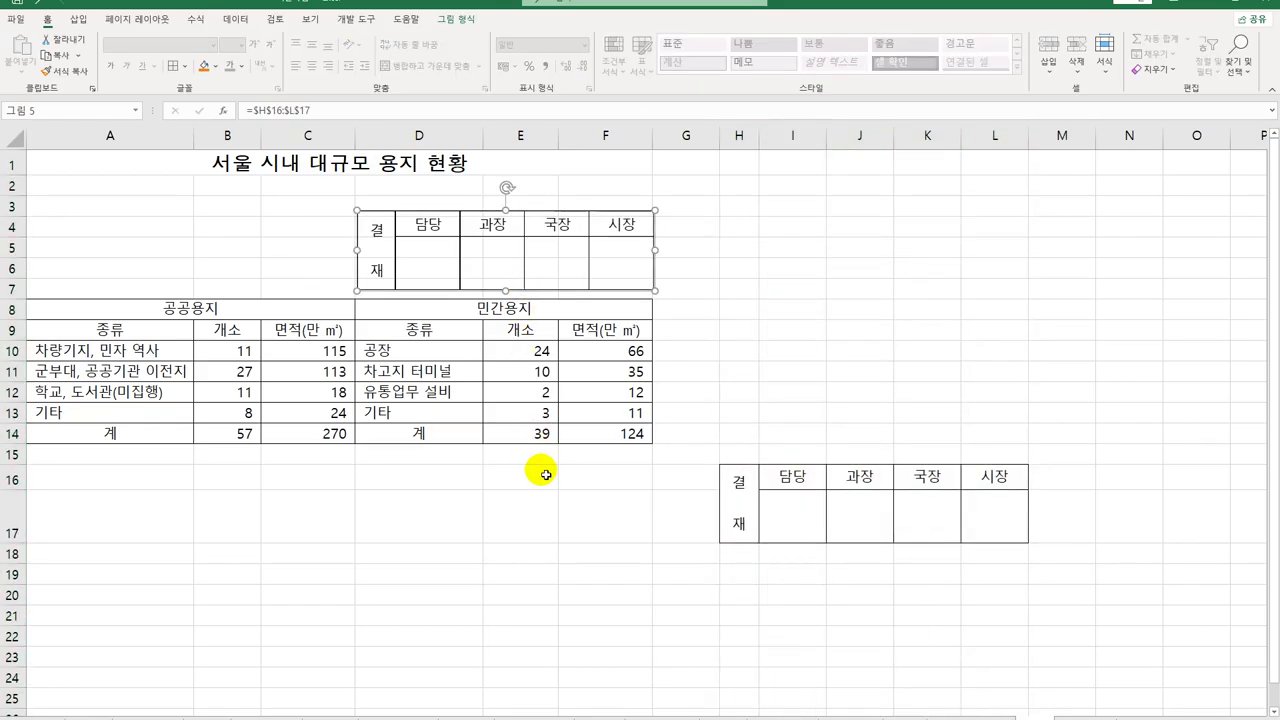
click(529, 517)
click(512, 248)
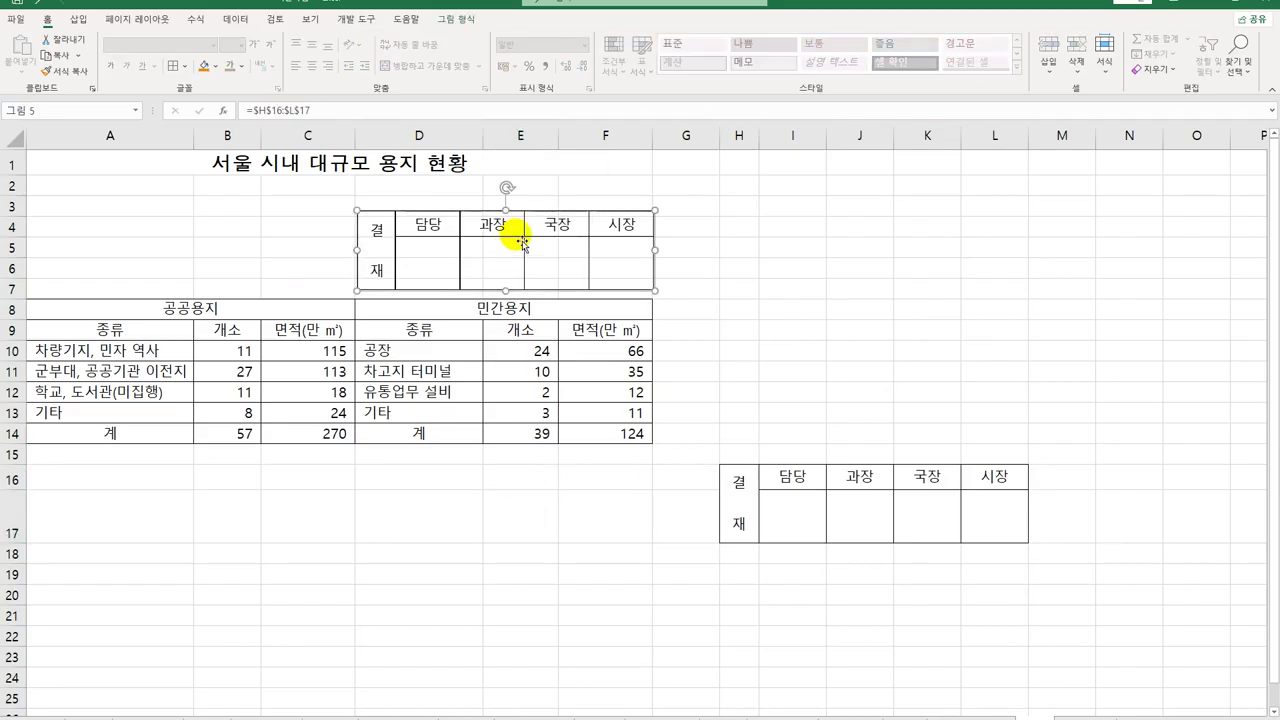
key(Delete)
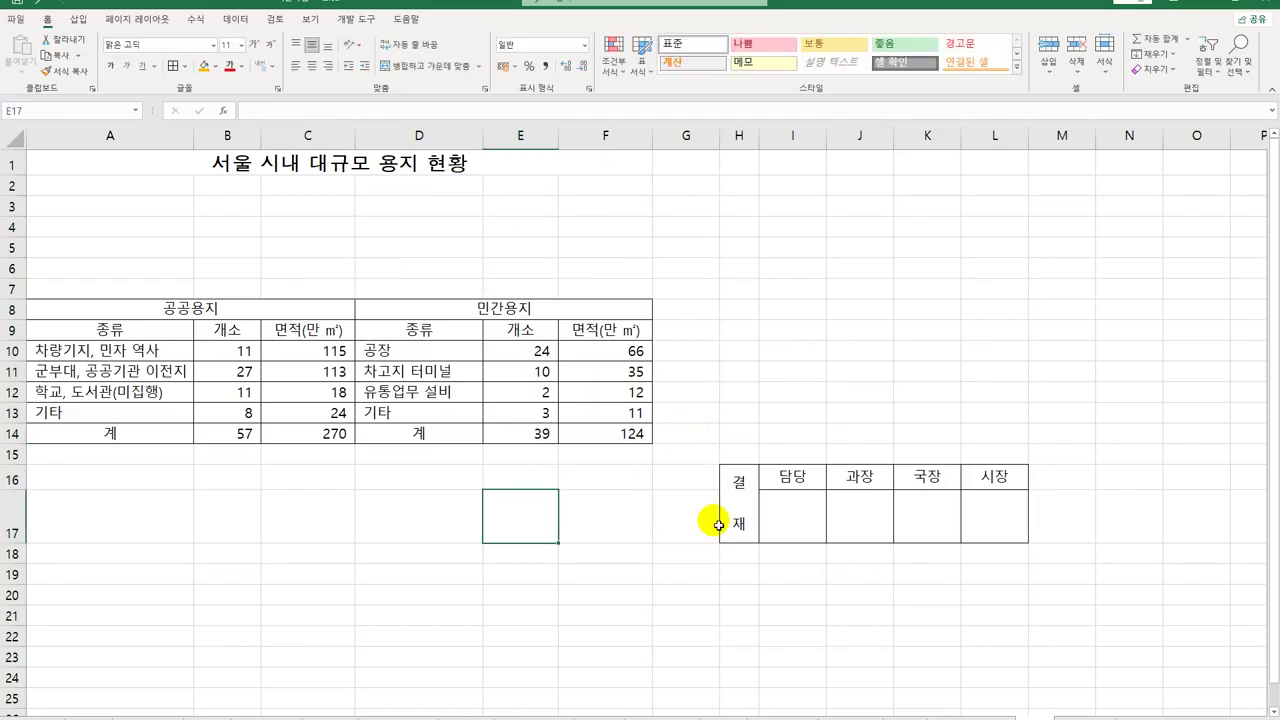
Copy the approval table H16:L17 as a picture, with its appearance as shown on screen and the picture format
drag(717, 521, 982, 541)
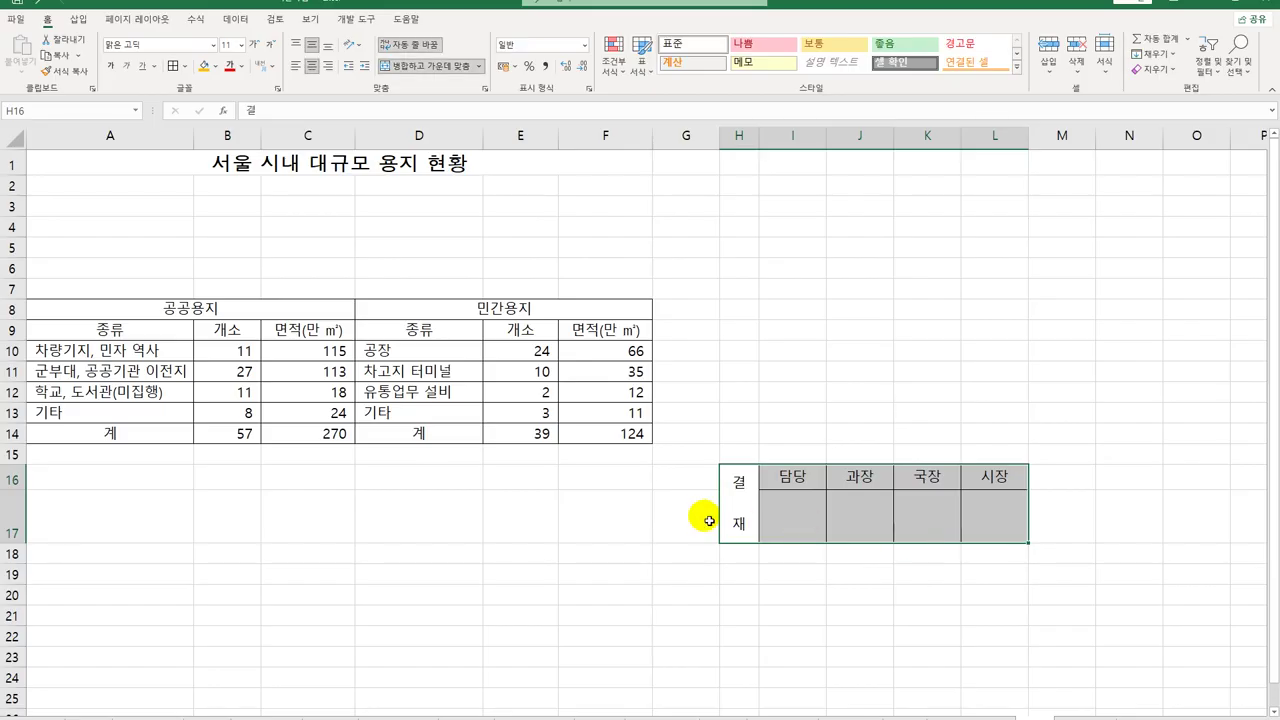
click(77, 56)
click(86, 96)
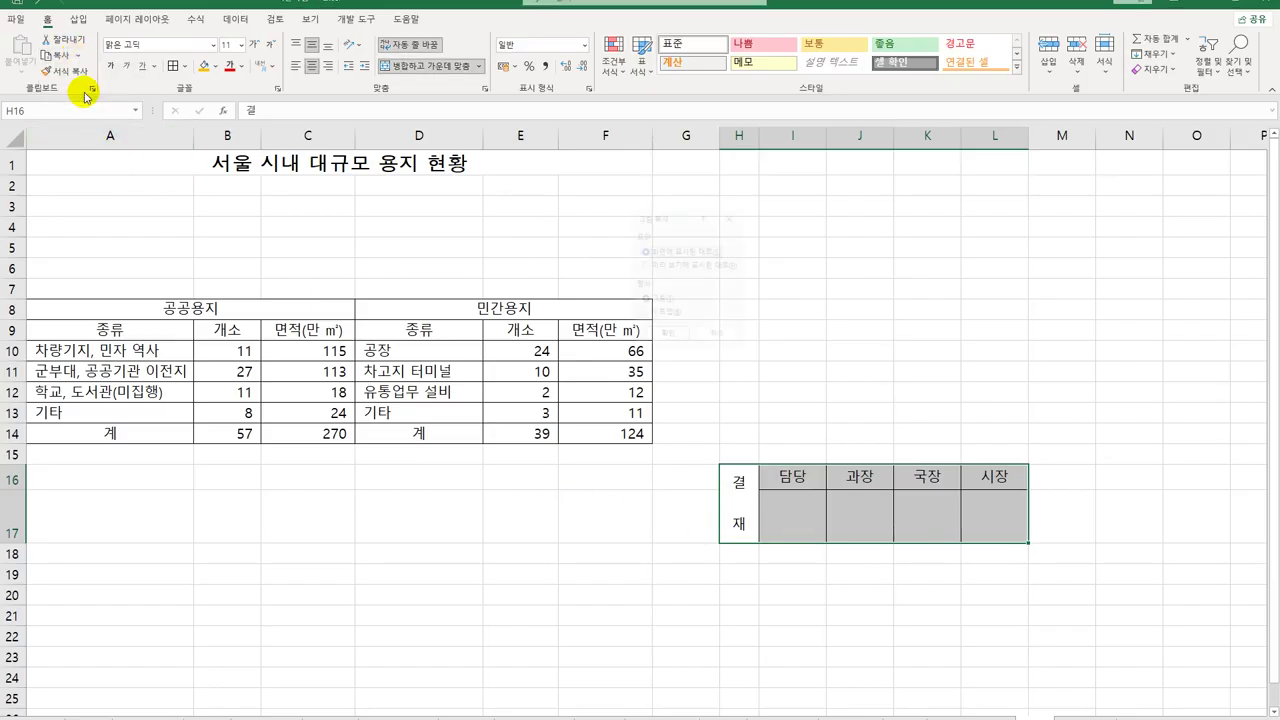
drag(683, 218, 771, 219)
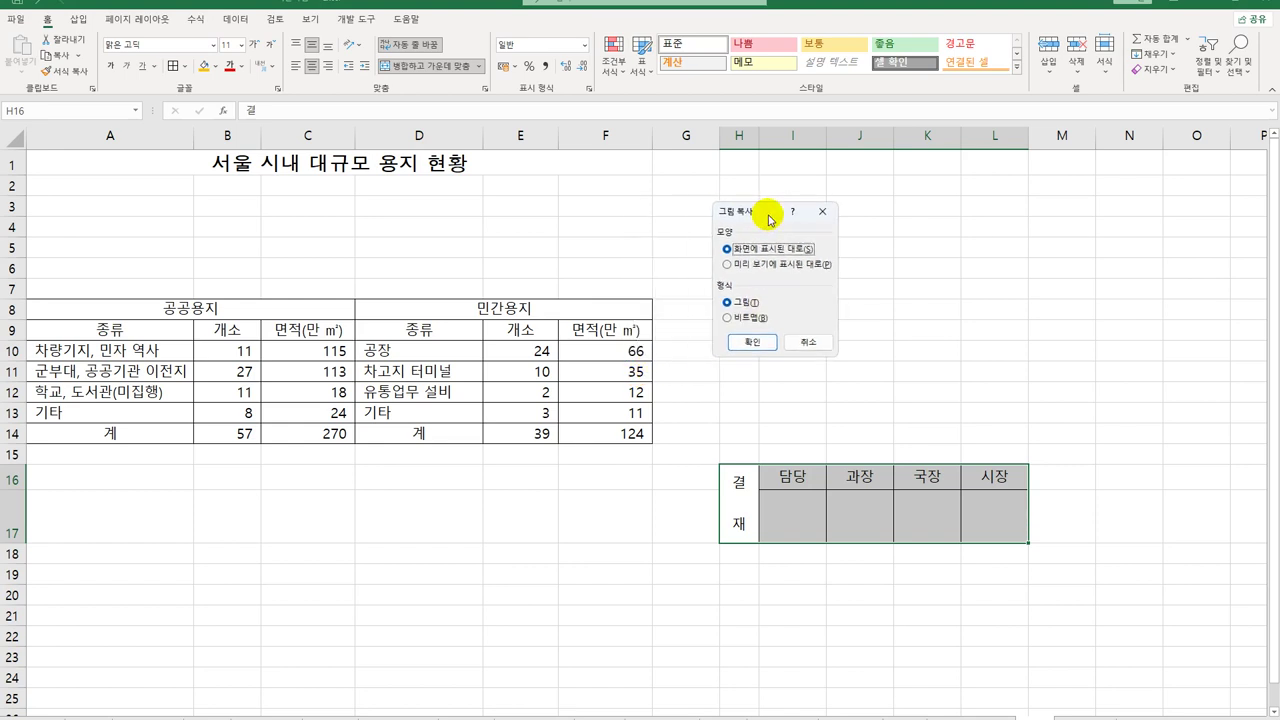
click(748, 344)
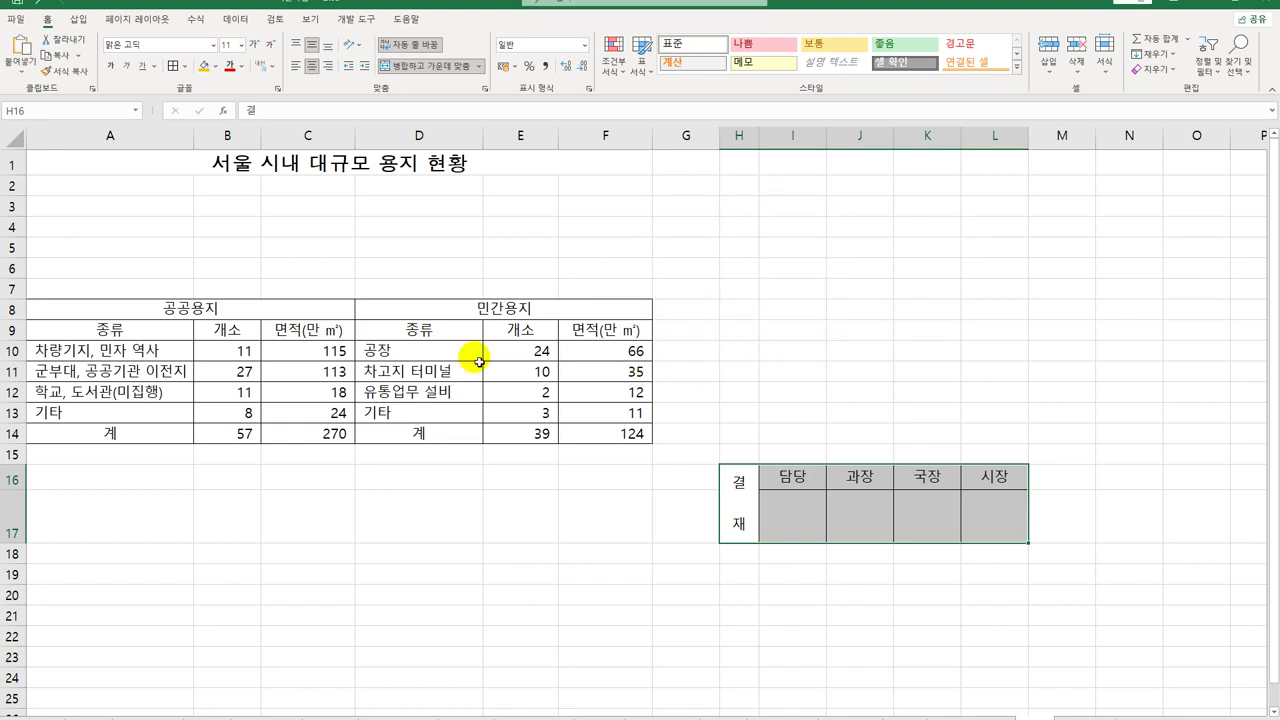
Paste the copied approval picture at D3 and move it so its right edge lines up with column F
click(20, 74)
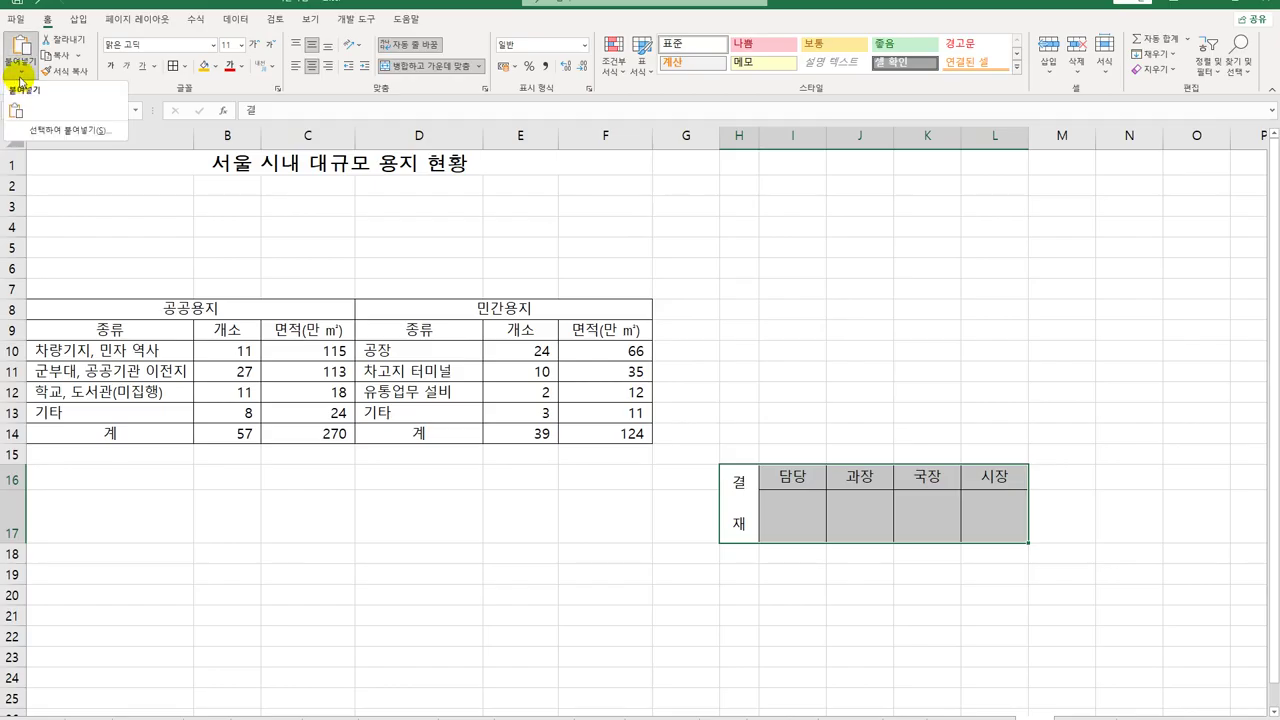
click(20, 80)
click(733, 289)
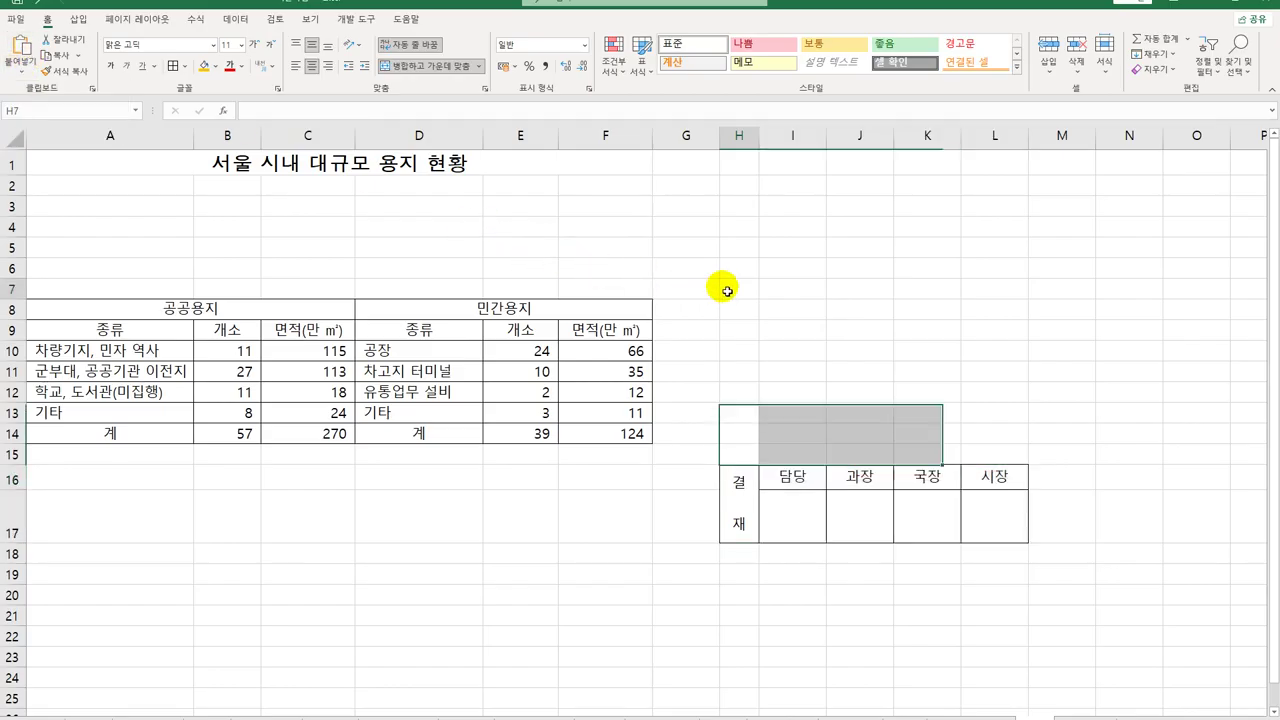
click(532, 232)
click(420, 208)
click(20, 55)
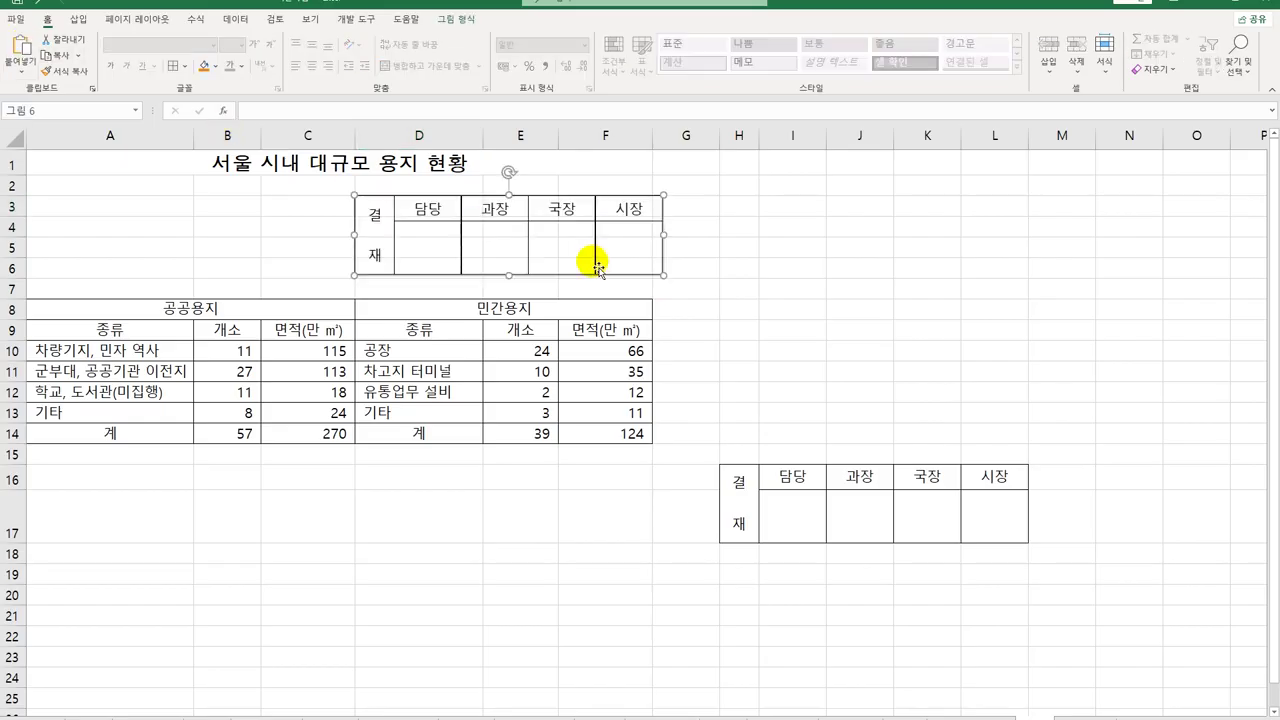
drag(590, 257, 579, 260)
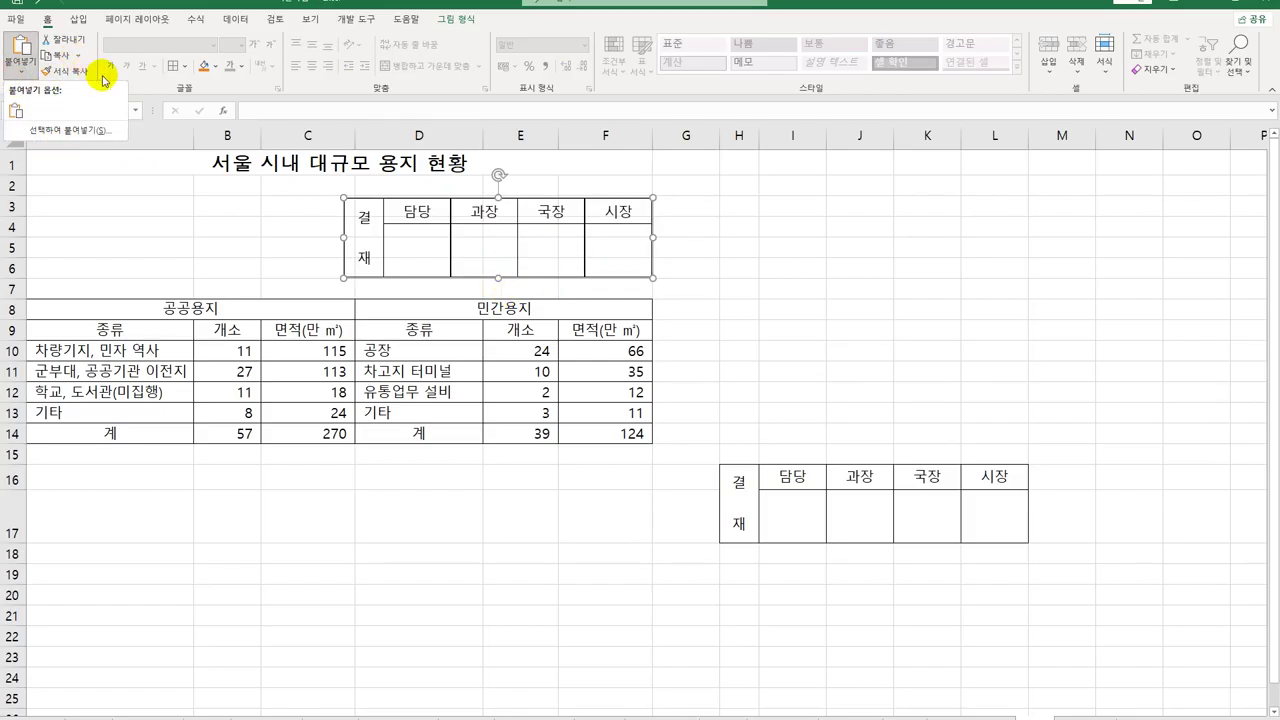
Delete the static approval picture pasted at D3
key(Escape)
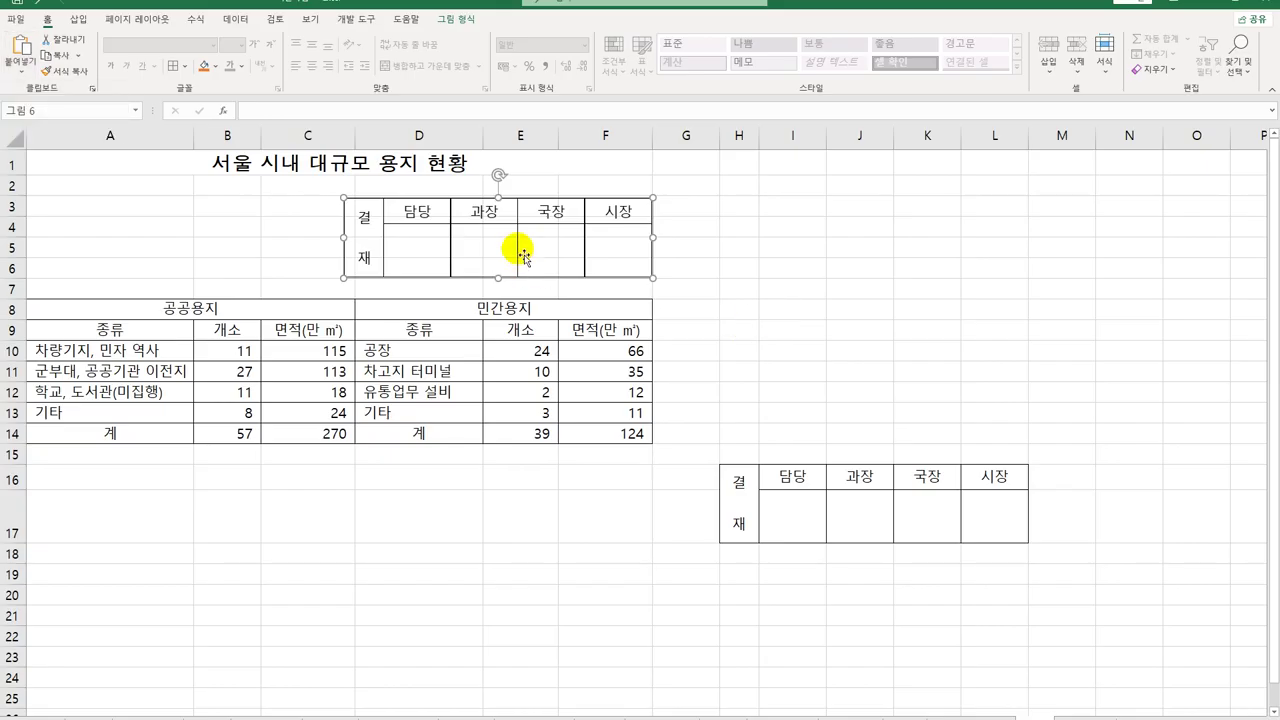
key(Delete)
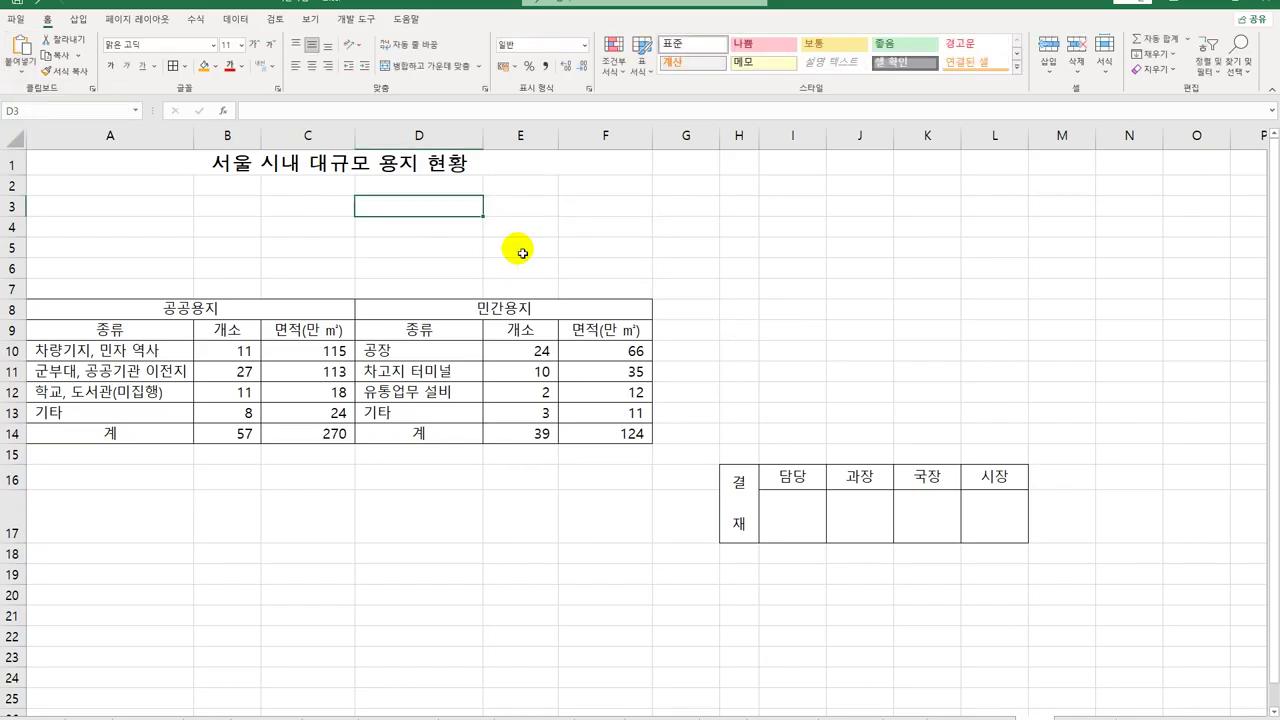
Copy the approval table H16:L17, paste it as a linked picture at D4, and align its right edge with column F
drag(750, 523, 974, 532)
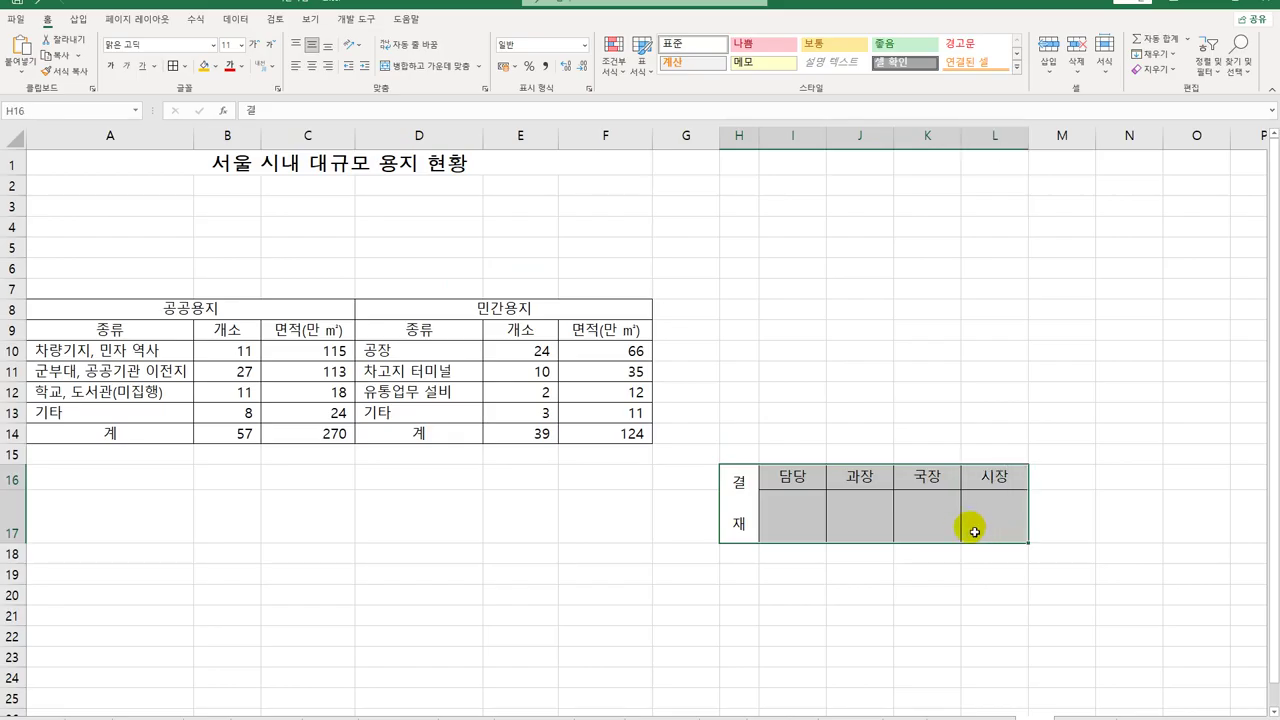
click(48, 55)
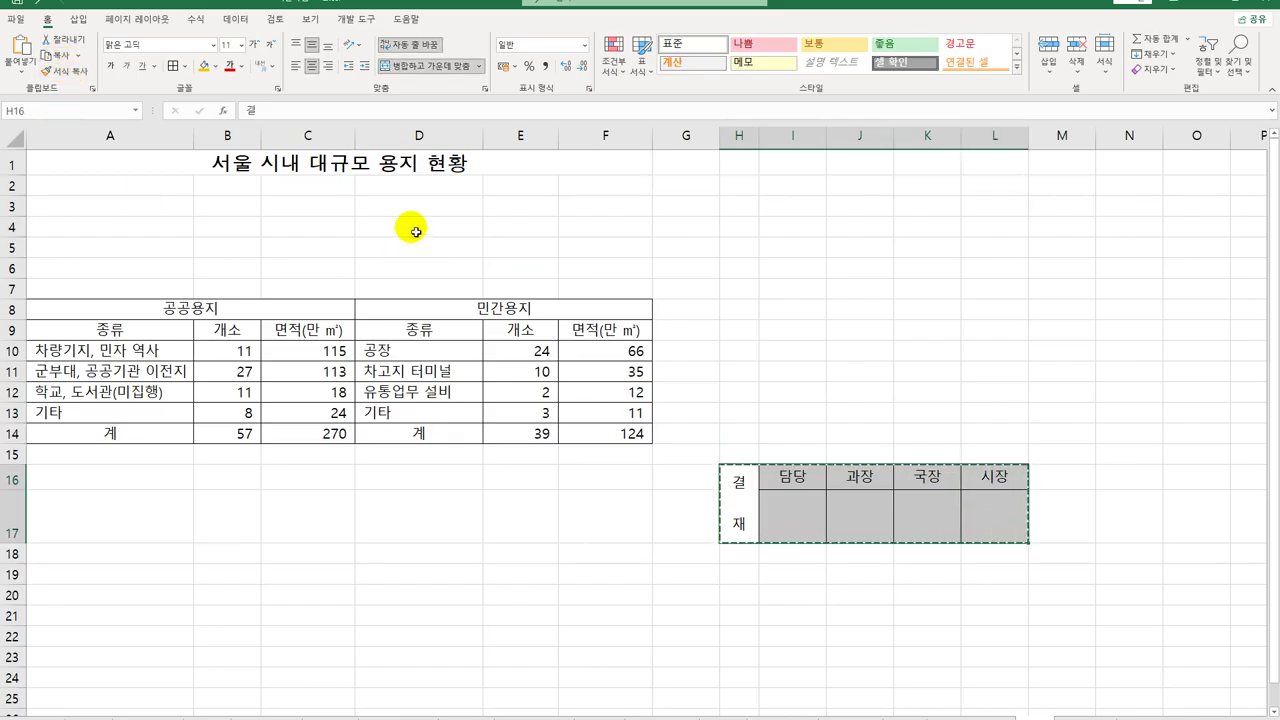
click(413, 231)
click(20, 62)
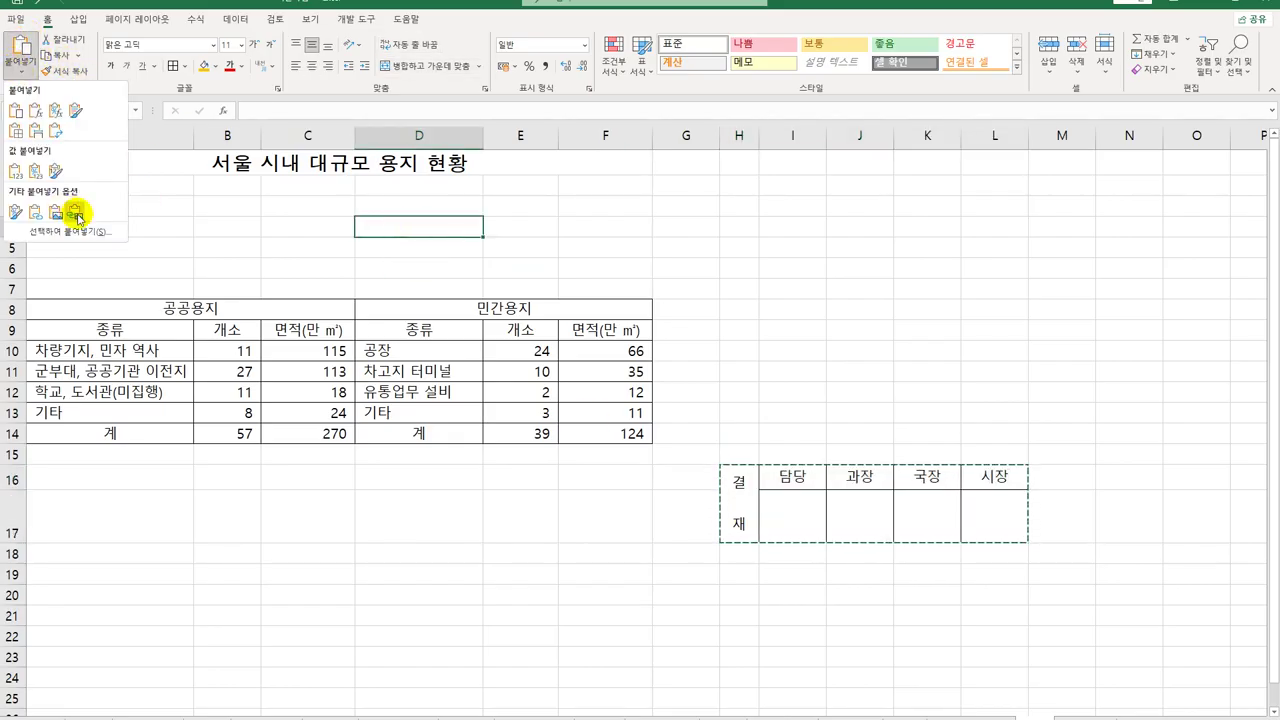
click(76, 214)
drag(594, 276, 585, 268)
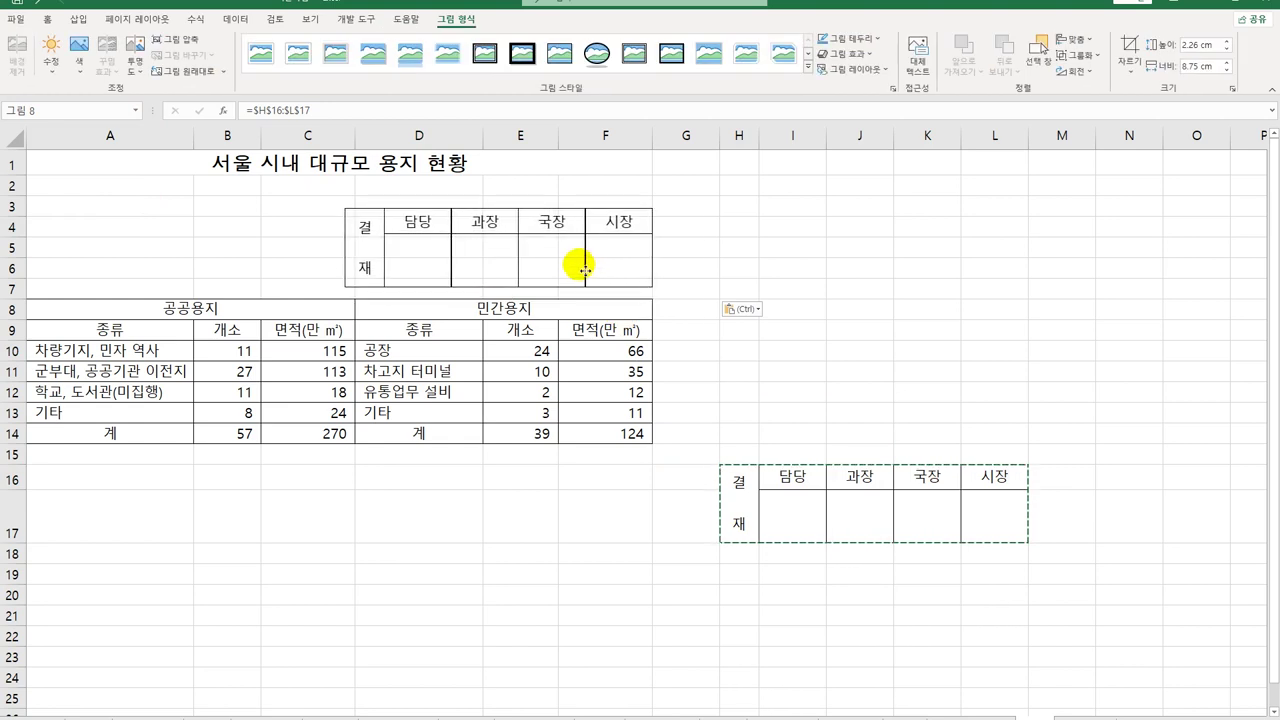
click(780, 292)
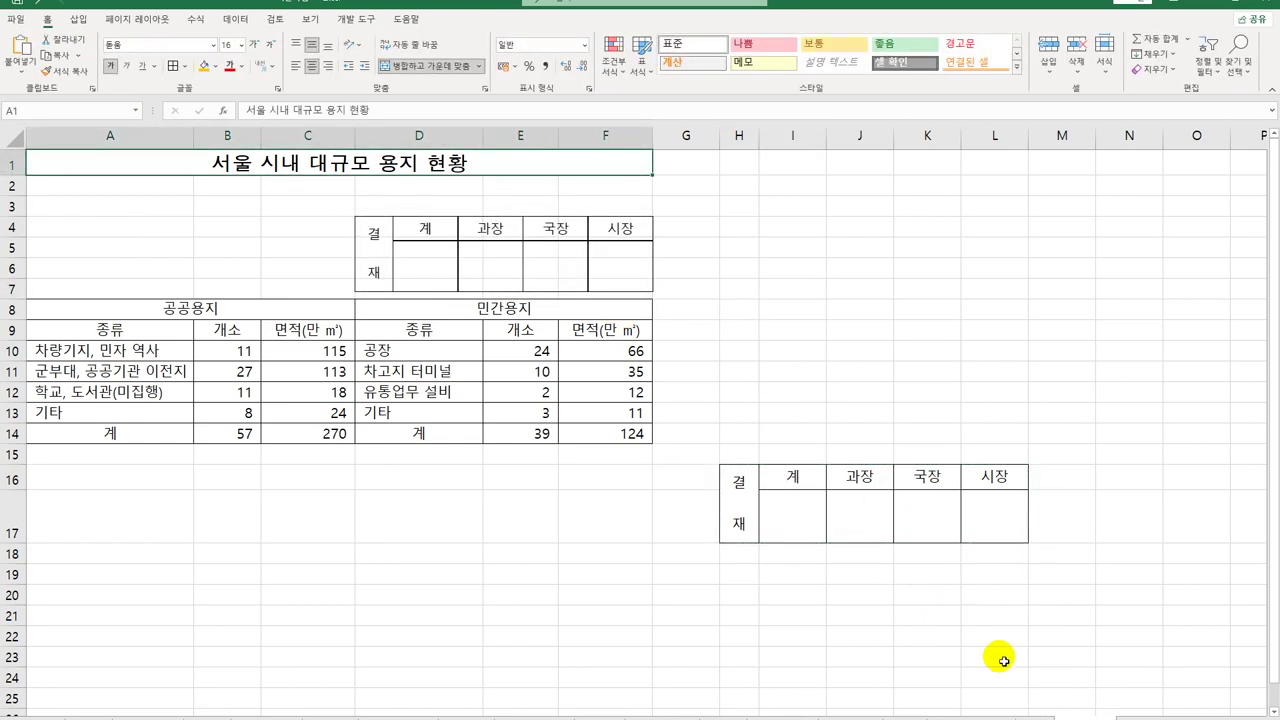
click(998, 638)
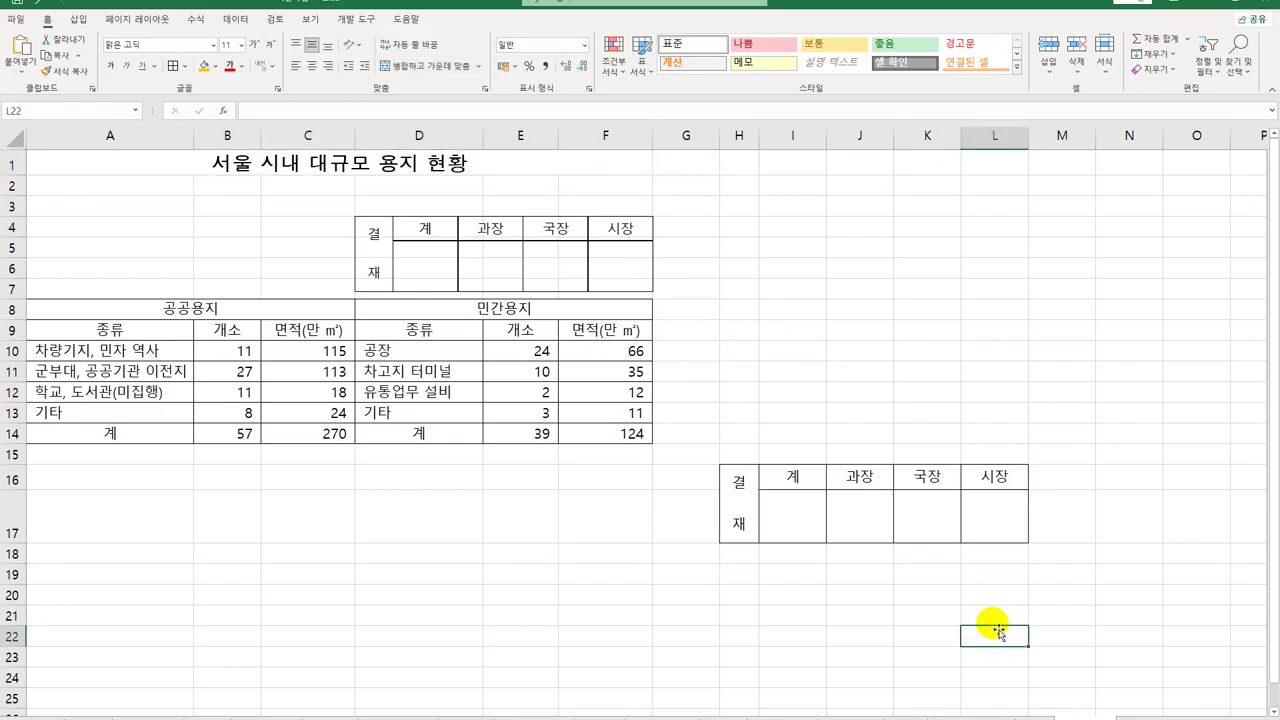